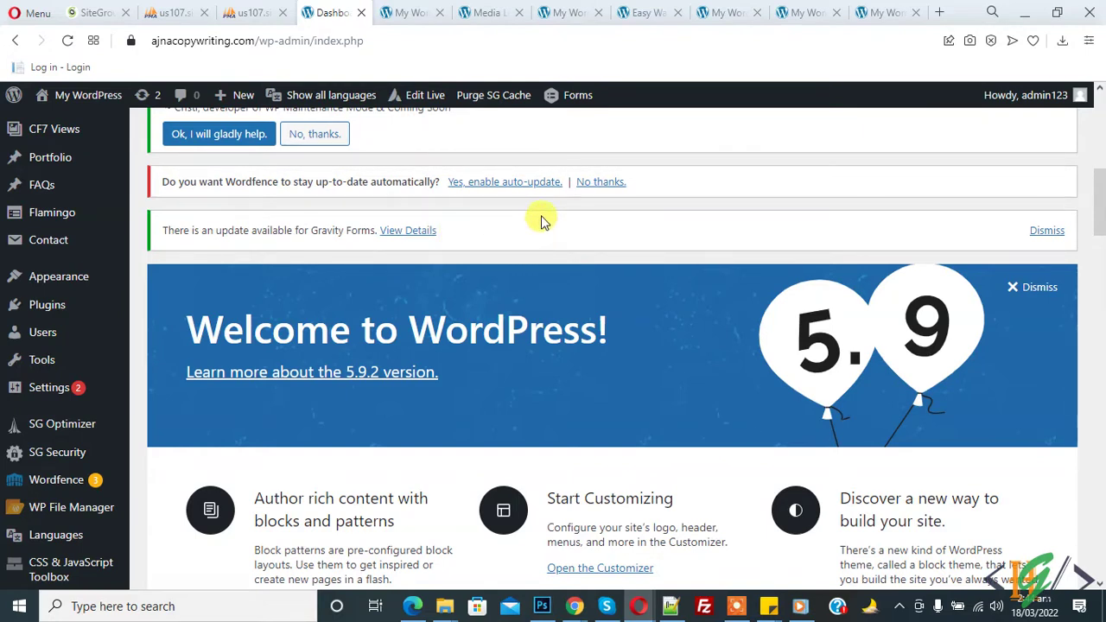
Go from the dashboard to Plugins > Add New.
scroll(541, 217, down, 1)
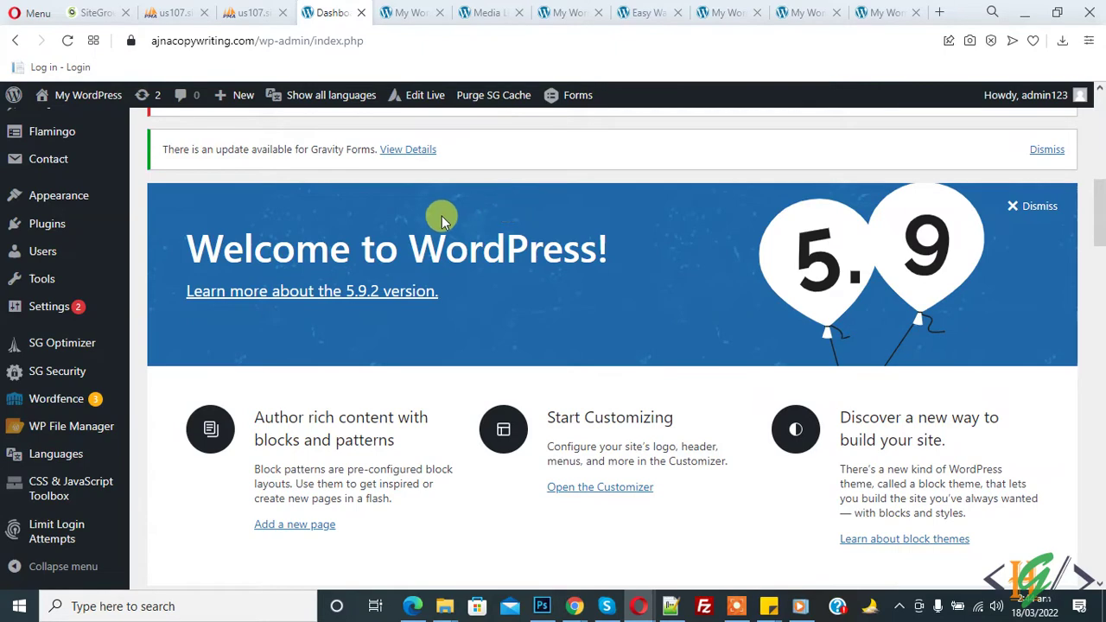
mouse_move(44, 222)
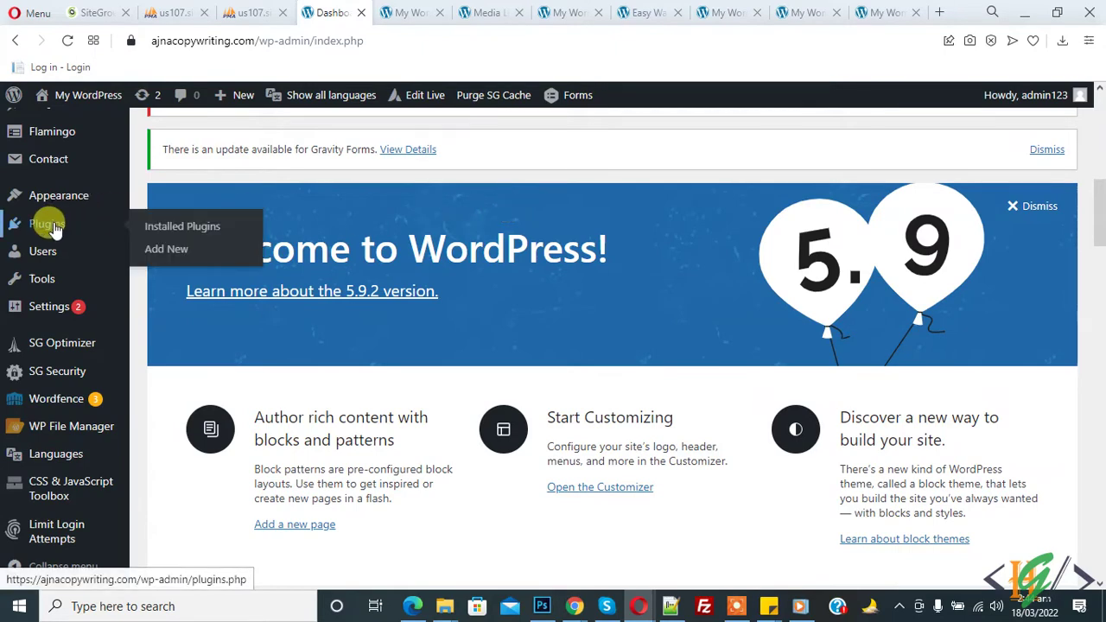
click(163, 248)
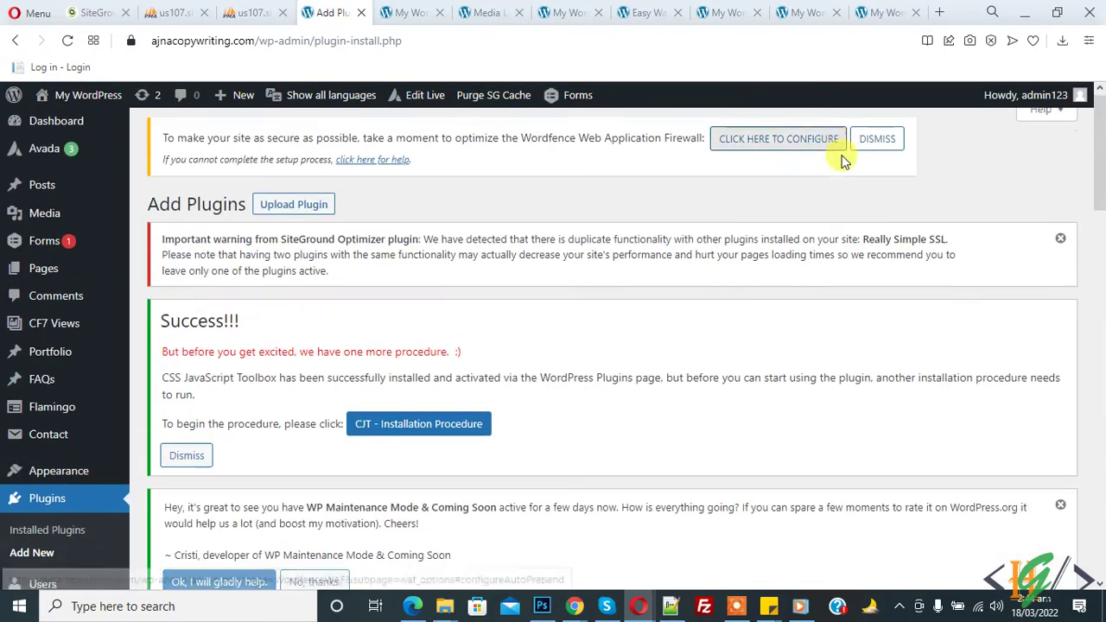
Search the plugin directory for Easy Watermark and install it.
scroll(843, 156, down, 6)
click(900, 195)
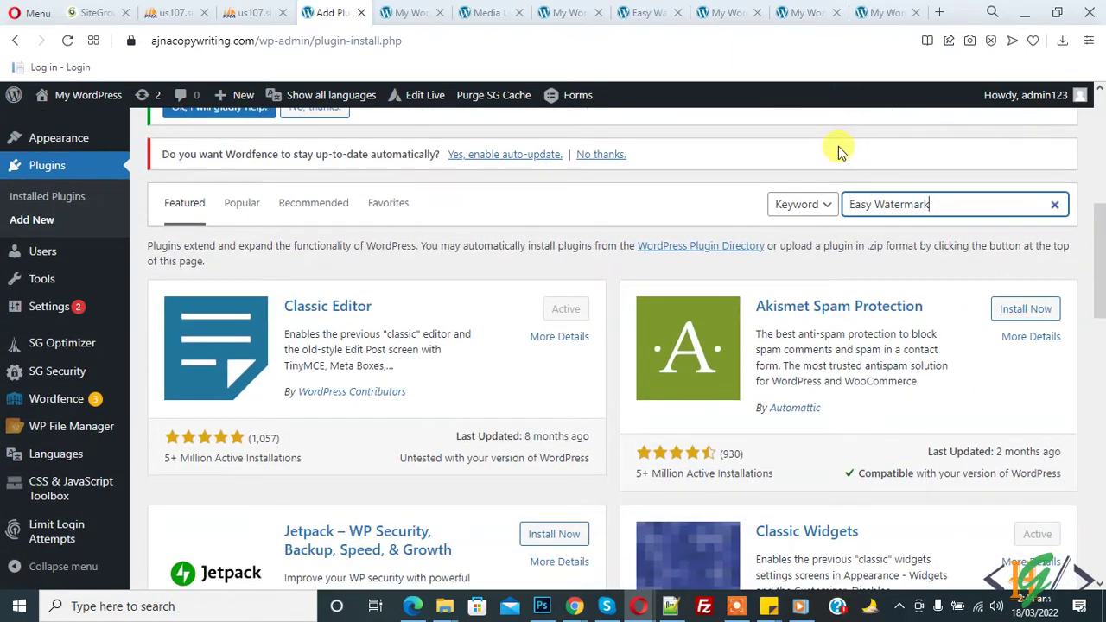
scroll(683, 184, down, 4)
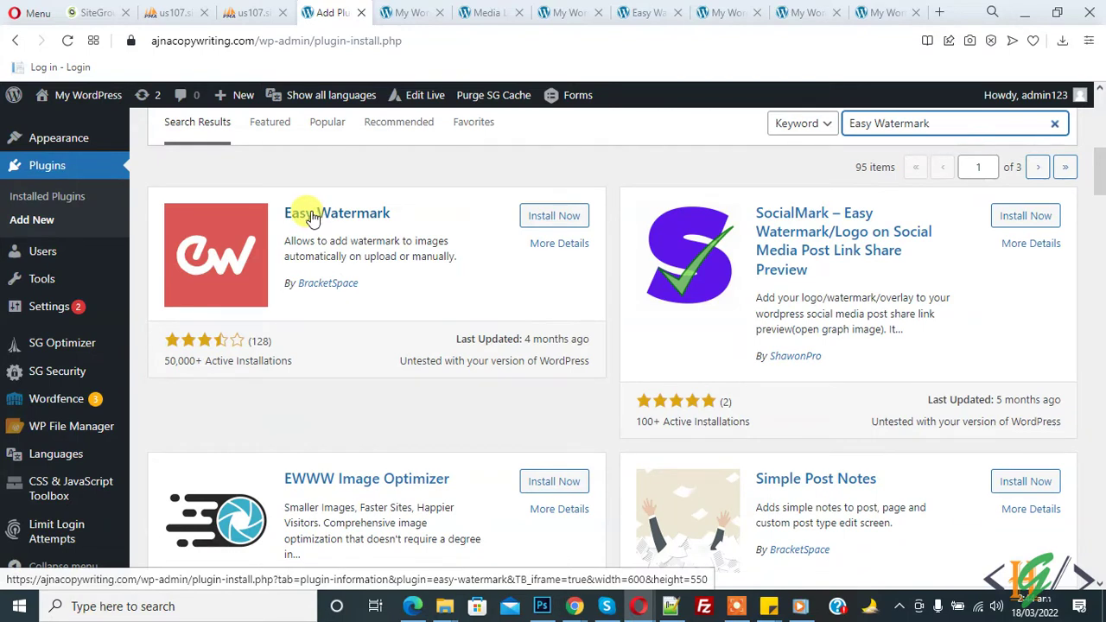
click(546, 220)
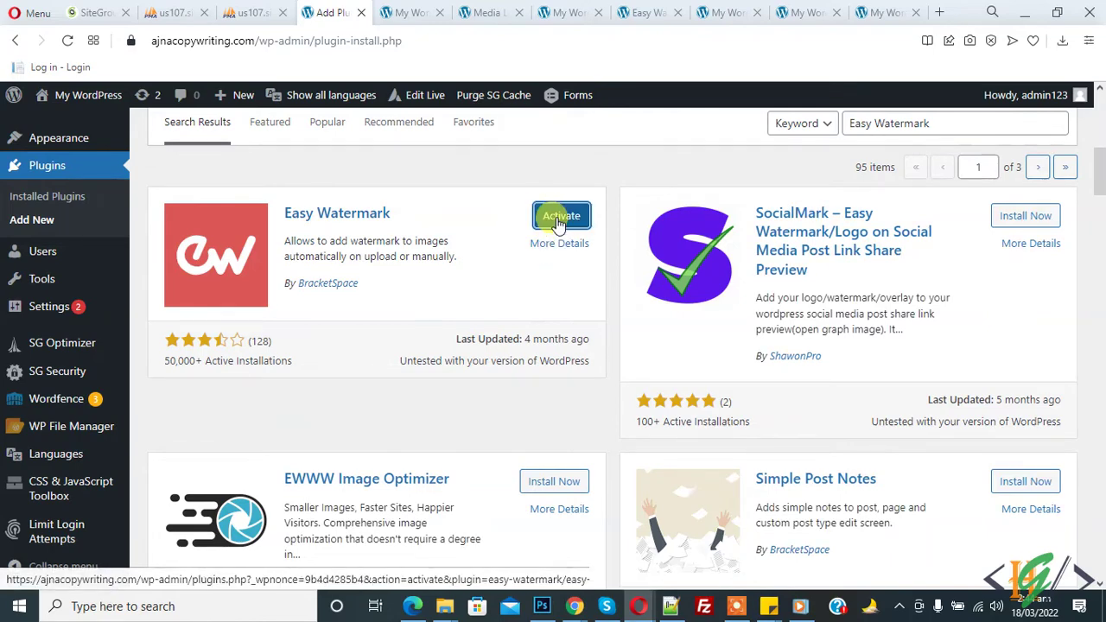
Activate the newly installed Easy Watermark plugin.
click(559, 222)
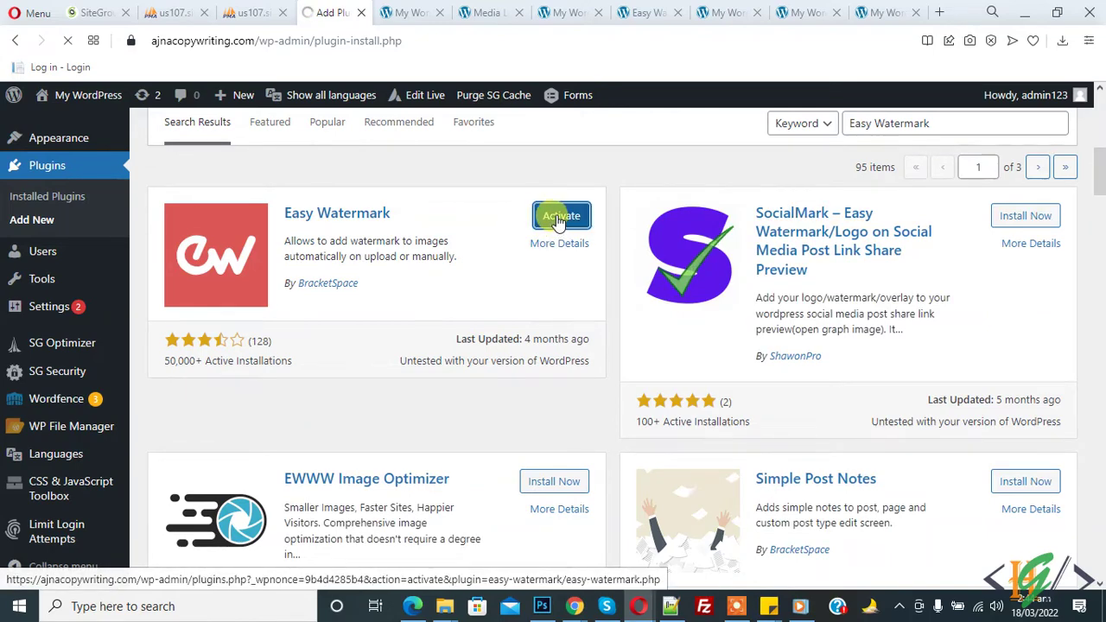
scroll(444, 167, down, 4)
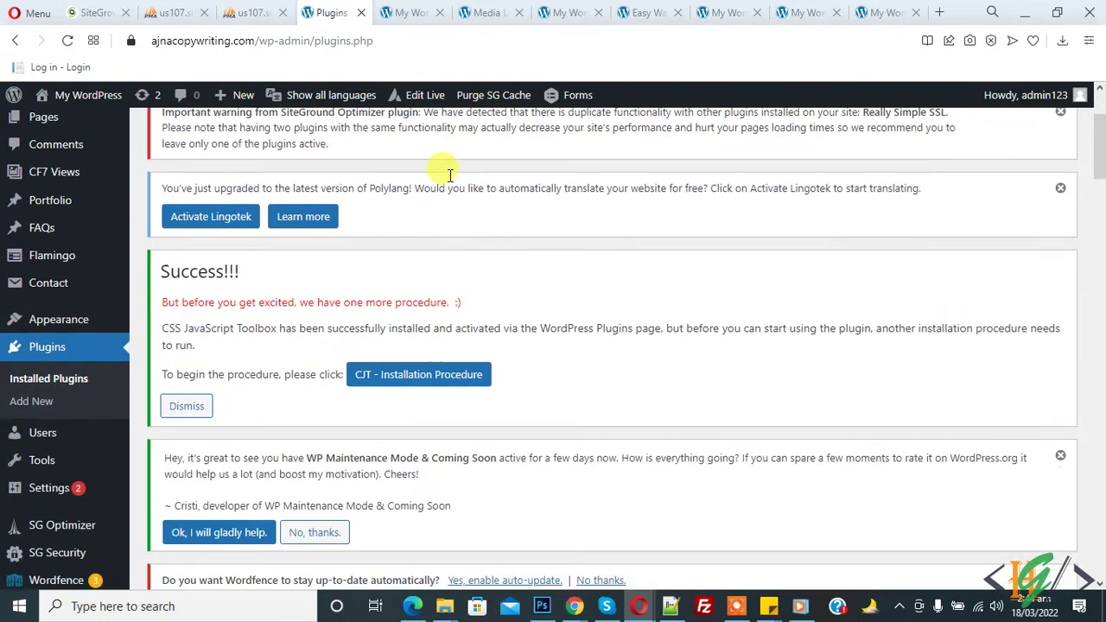
mouse_move(54, 298)
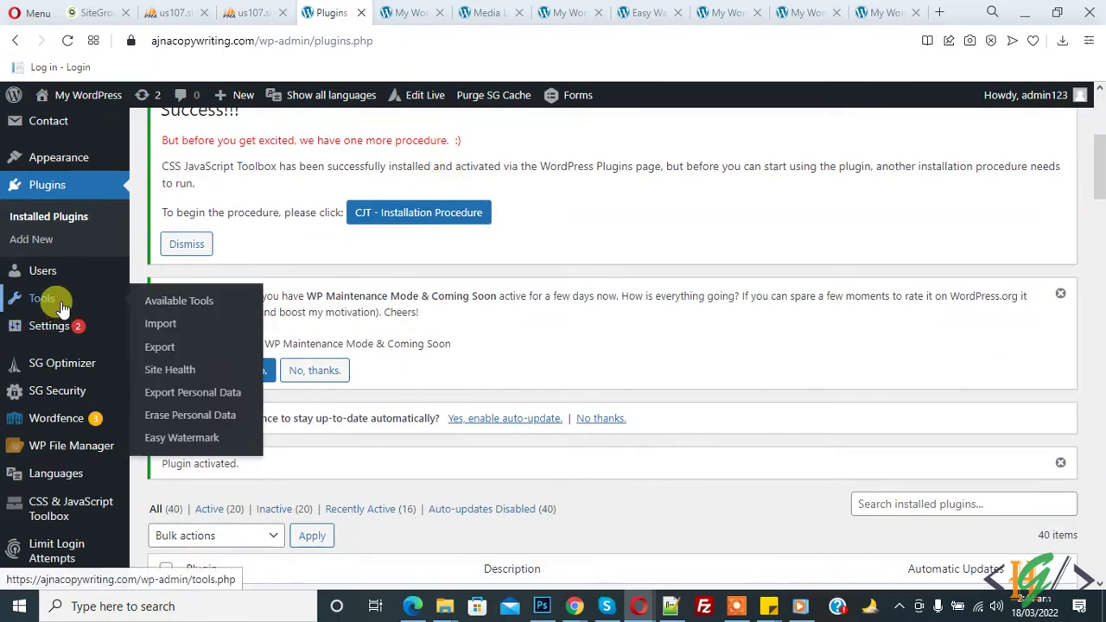
Open Tools > Easy Watermark and look over its empty watermarks page.
click(183, 438)
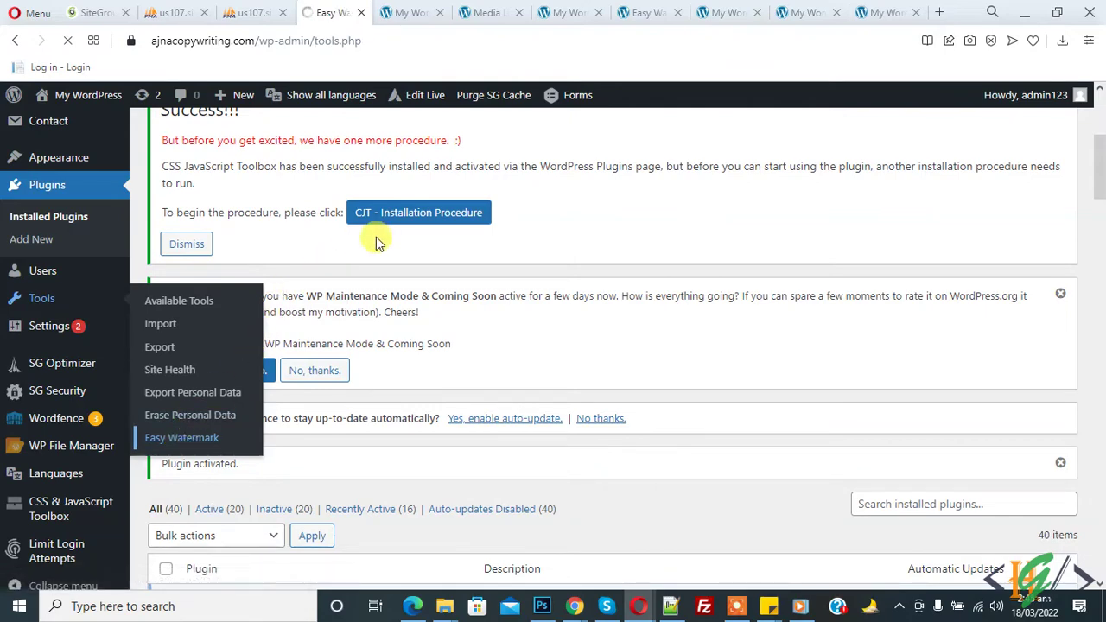
scroll(387, 232, down, 5)
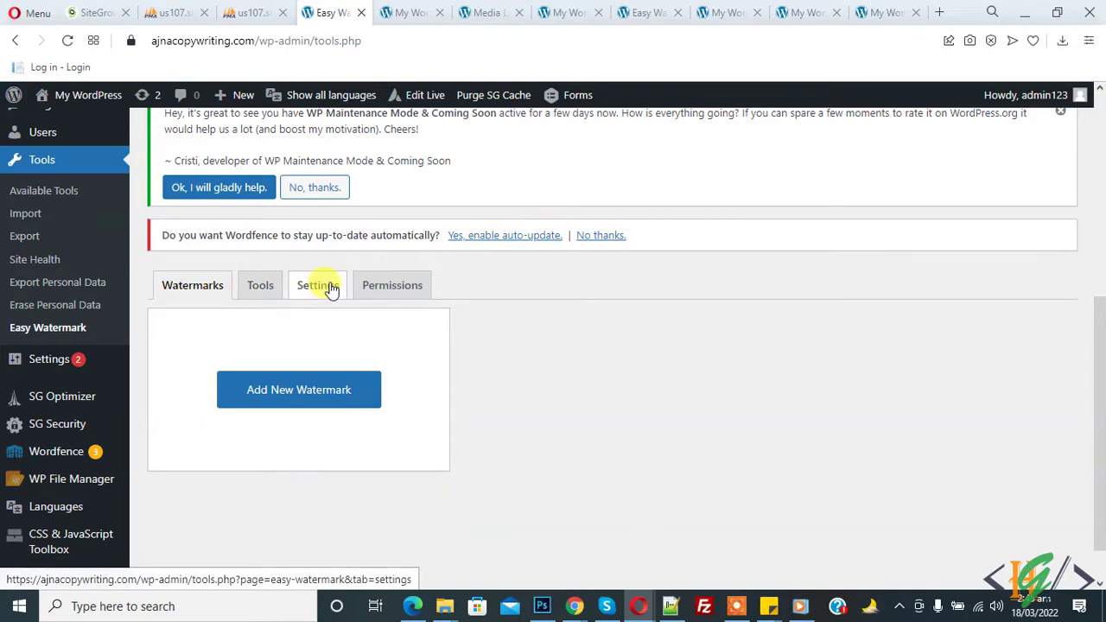
scroll(646, 238, down, 2)
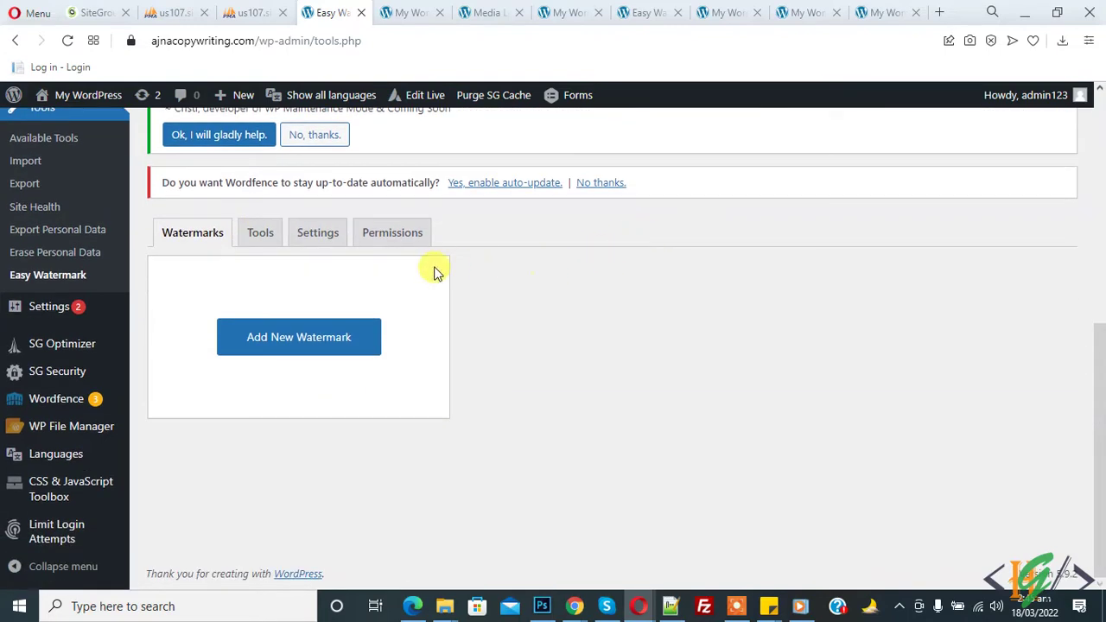
Add a new watermark titled 'Watermark' and make it a Text watermark.
click(337, 344)
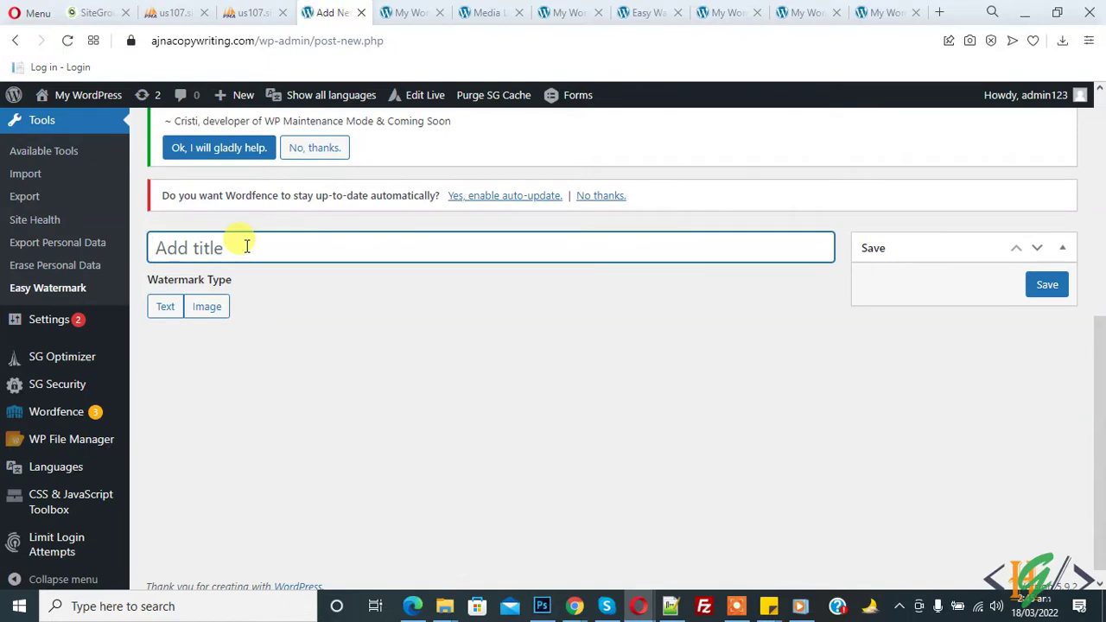
text(Watermark)
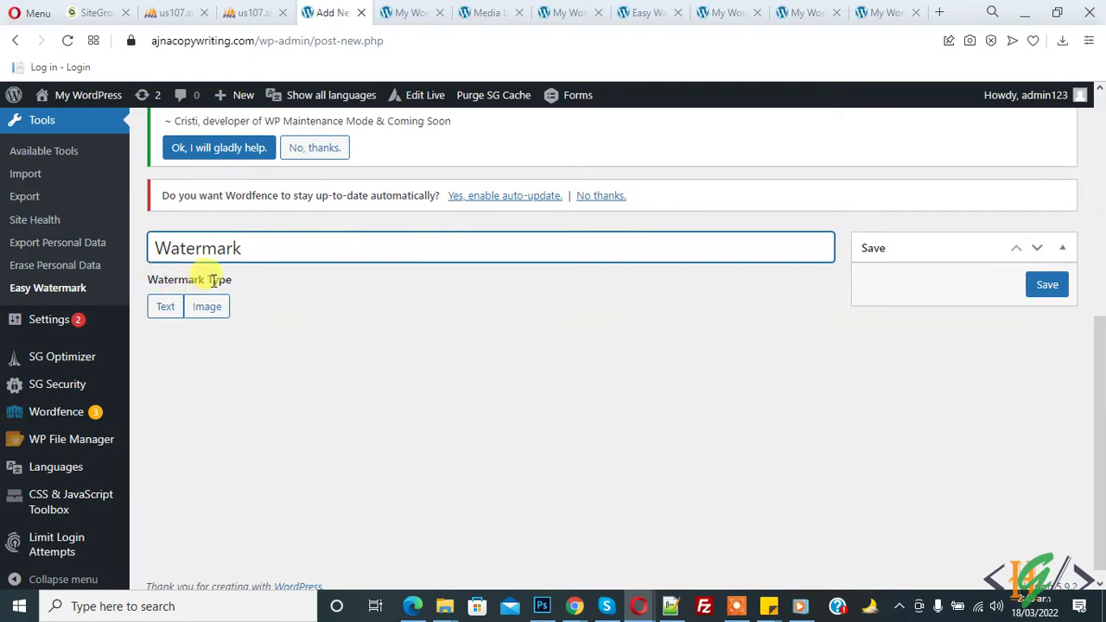
click(165, 310)
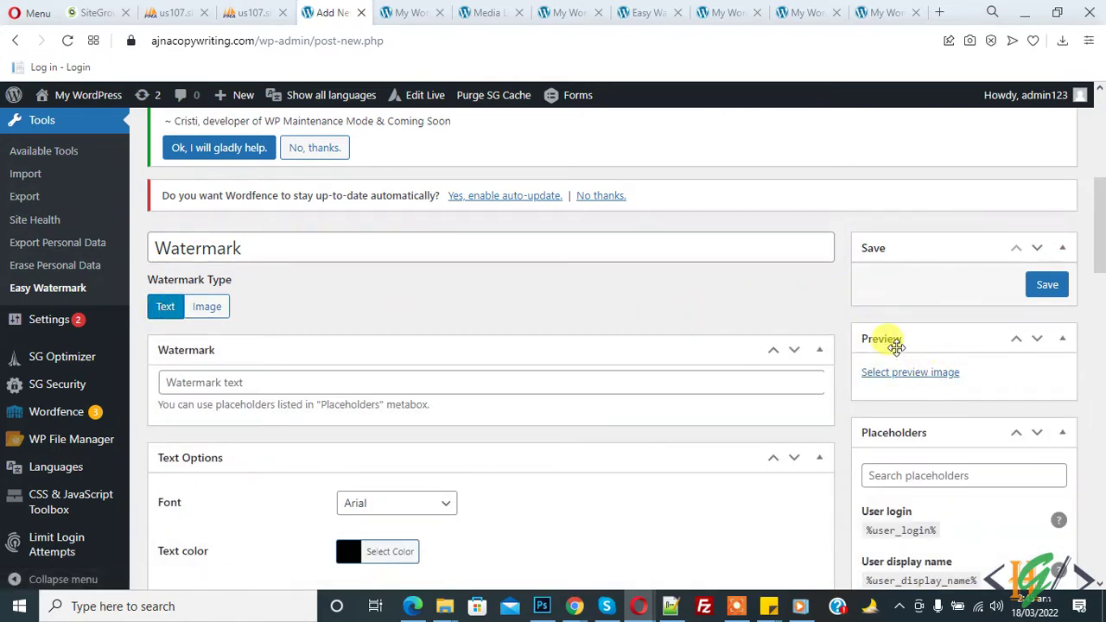
Set mercato1-1.jpg from the Media Library as the watermark's preview image.
click(911, 372)
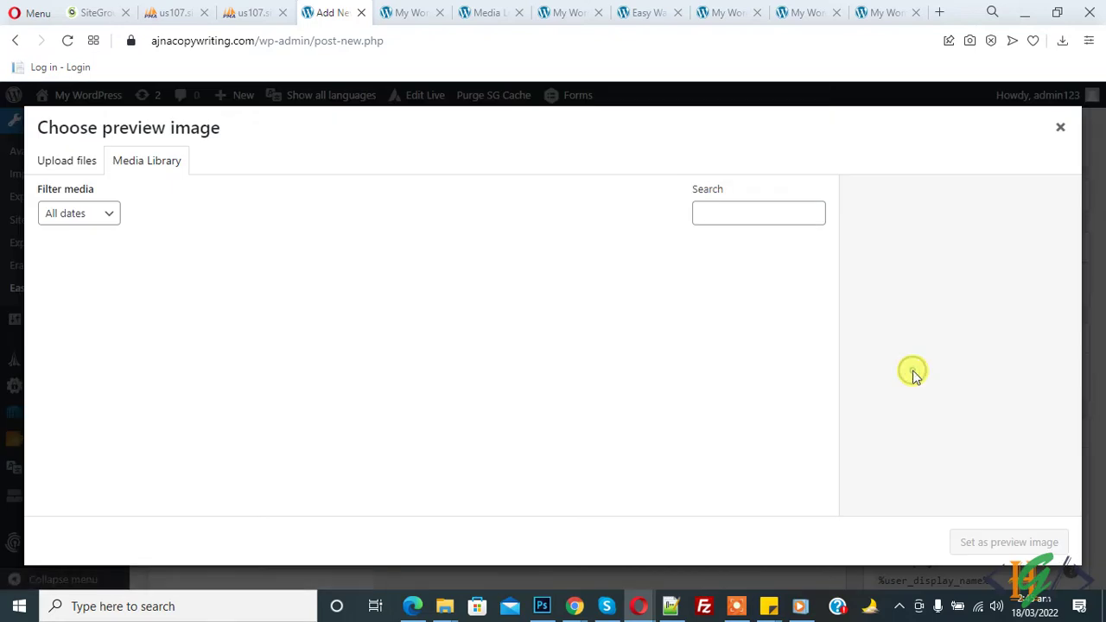
click(117, 290)
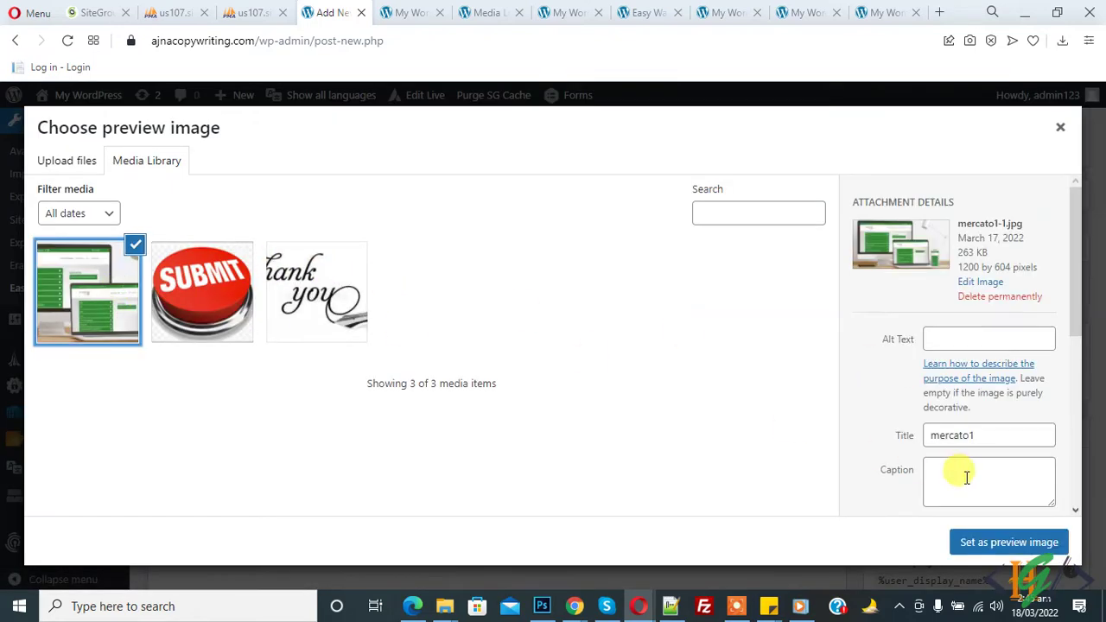
click(992, 544)
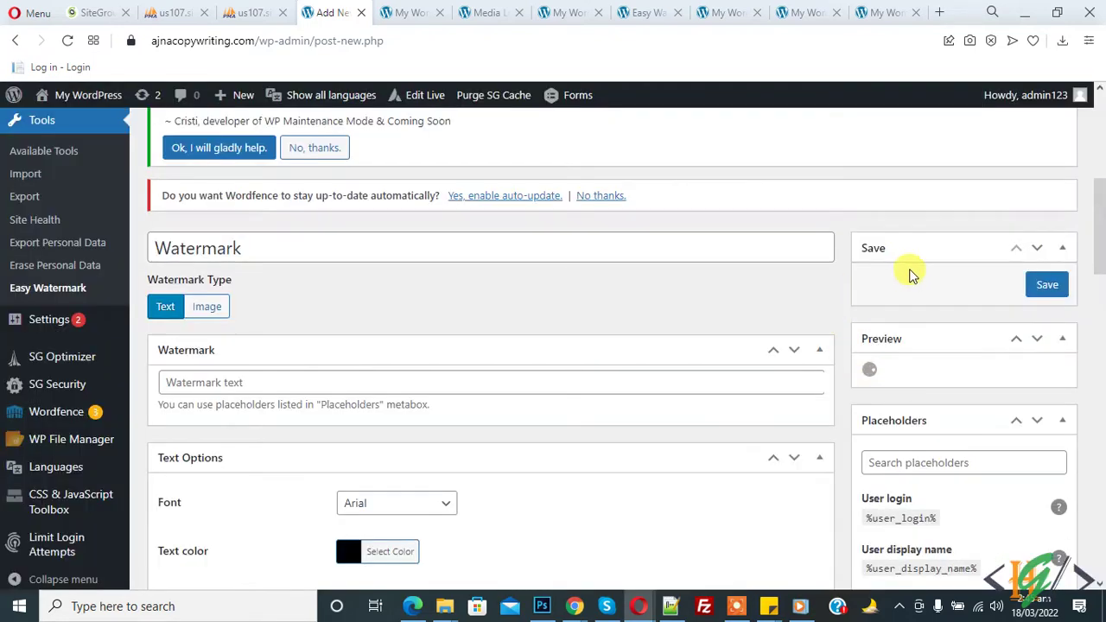
scroll(907, 233, down, 1)
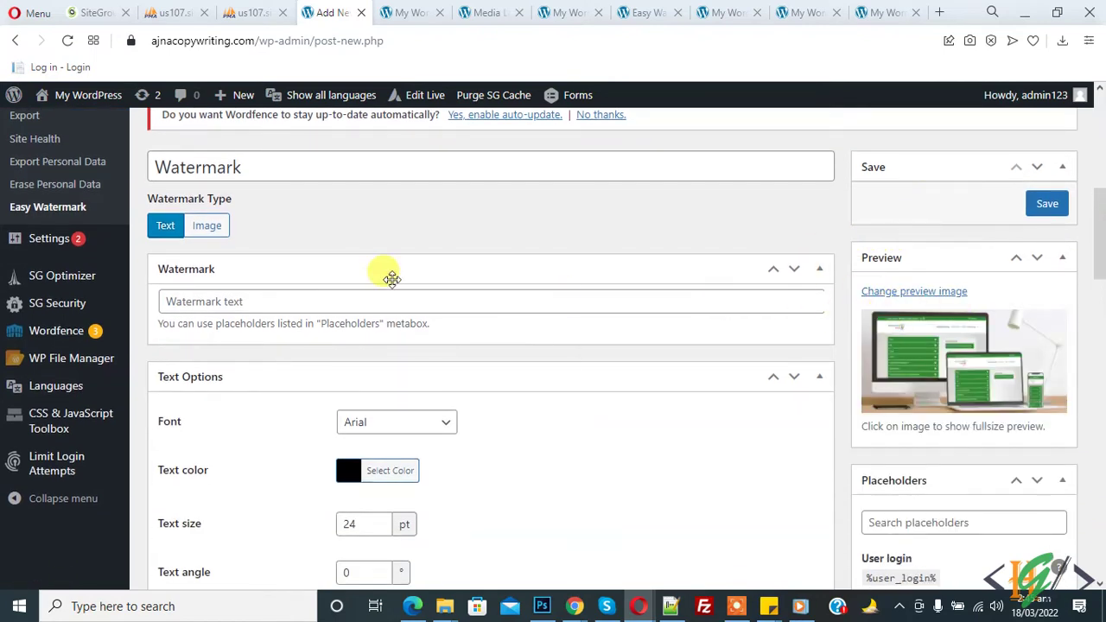
Fill the watermark text with 'IMAGE PROTECTION' using the autofill suggestion.
click(216, 302)
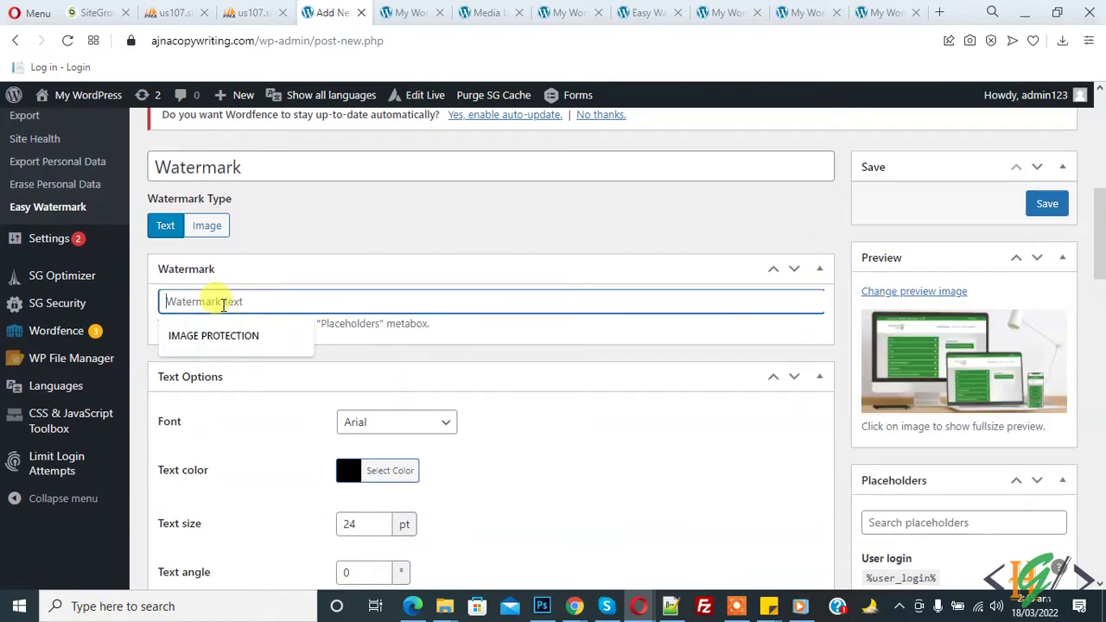
click(224, 333)
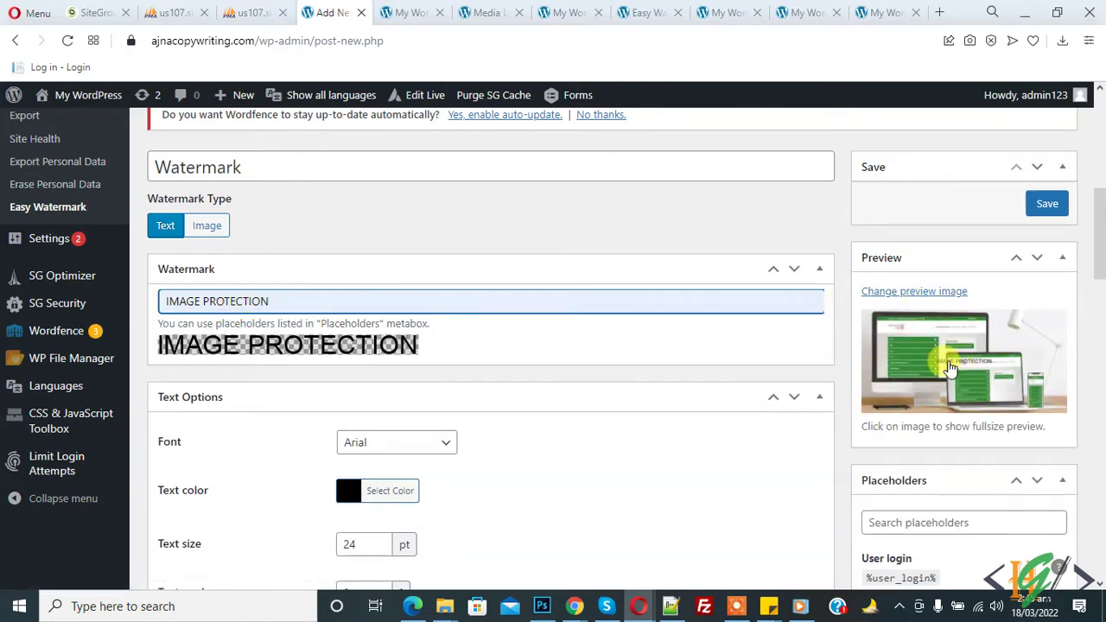
scroll(389, 281, down, 2)
click(357, 280)
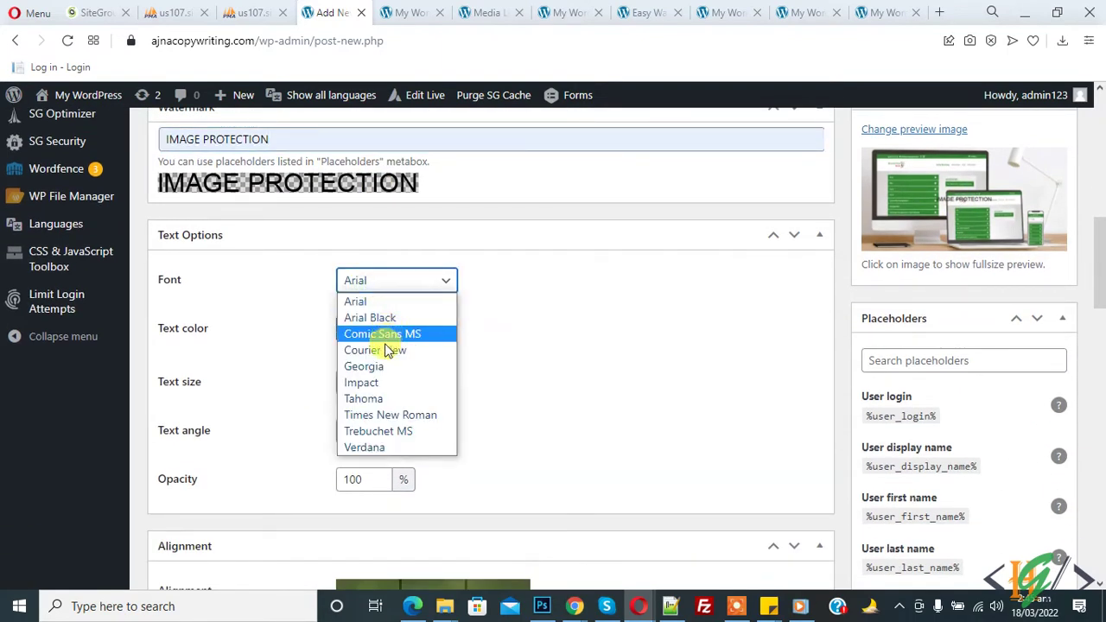
Set the watermark font to Comic Sans MS at text size 50.
click(373, 334)
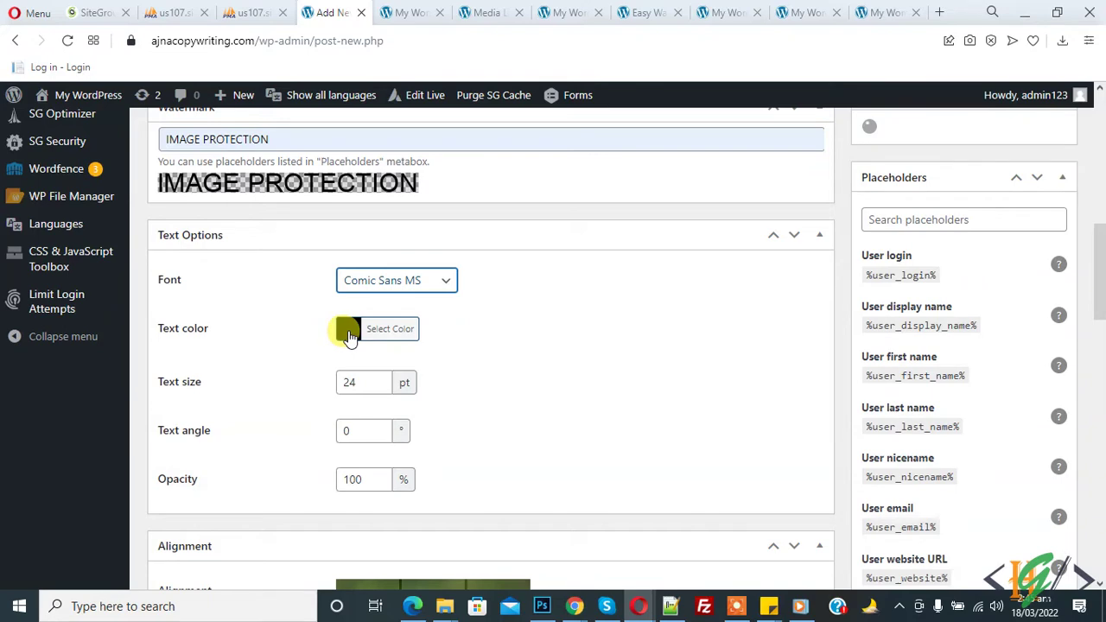
scroll(367, 322, down, 1)
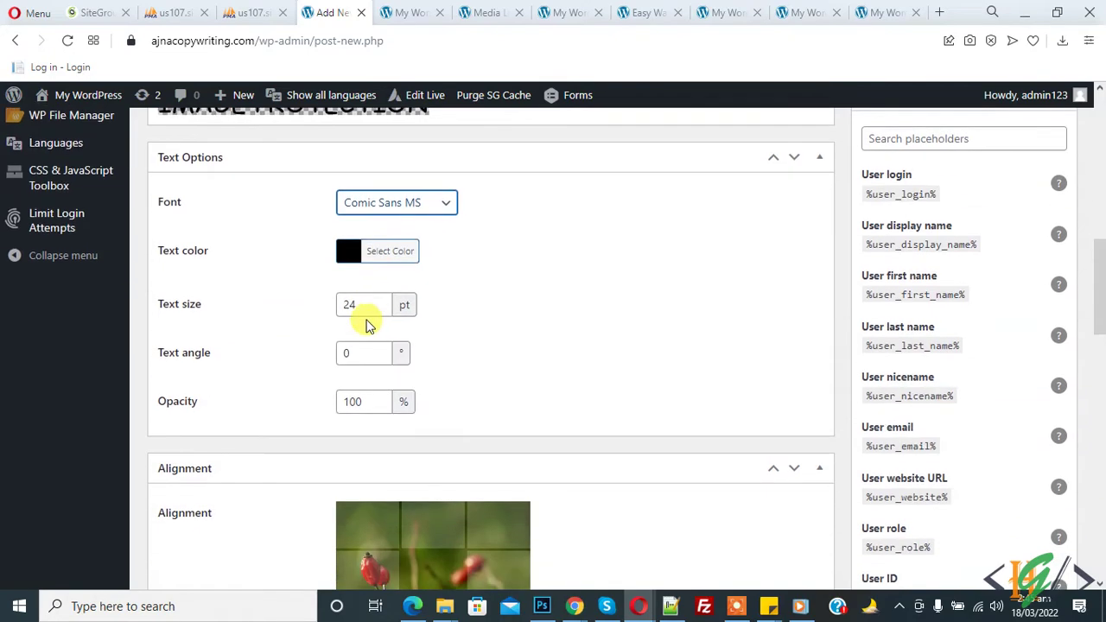
drag(364, 308, 320, 310)
text(50)
click(620, 295)
Set the text angle to 45 and the opacity to 80%.
scroll(698, 317, up, 2)
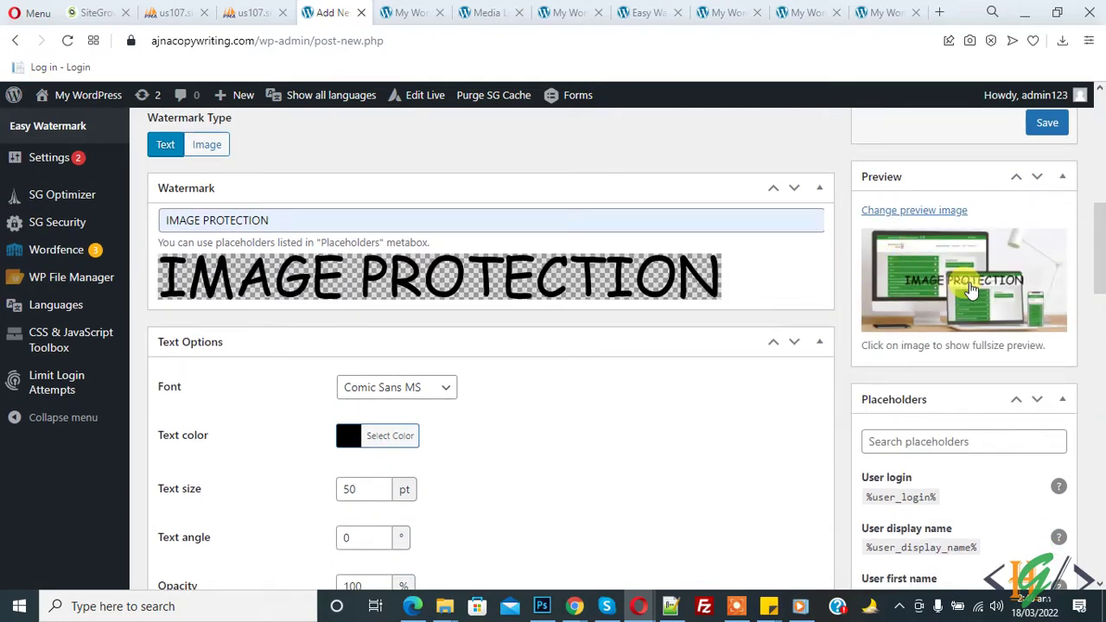
scroll(656, 284, down, 3)
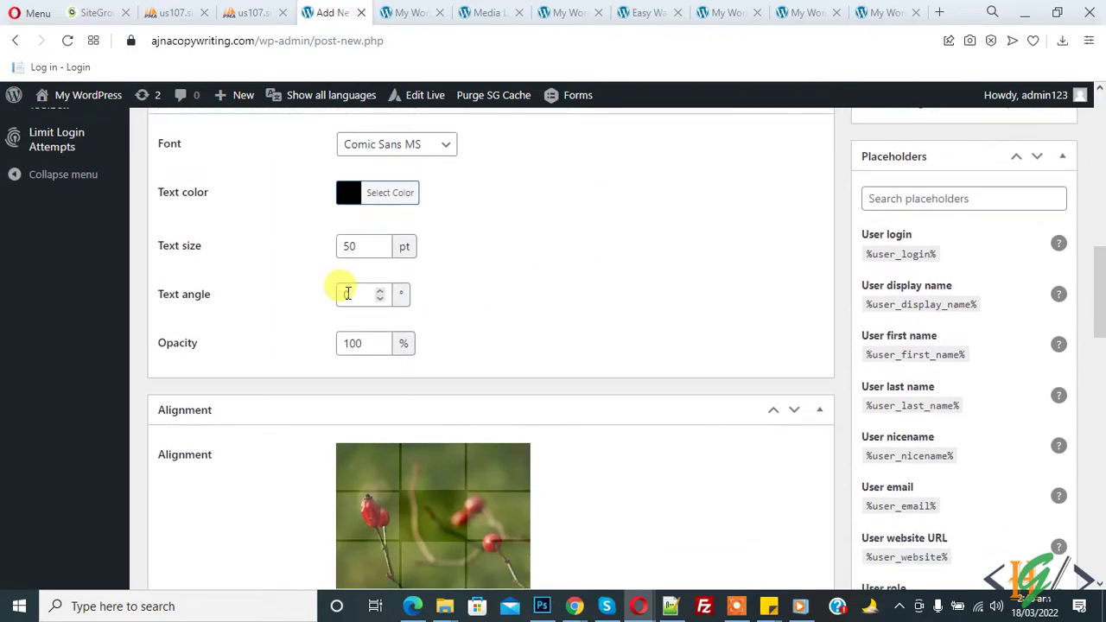
drag(346, 293, 324, 300)
text(45)
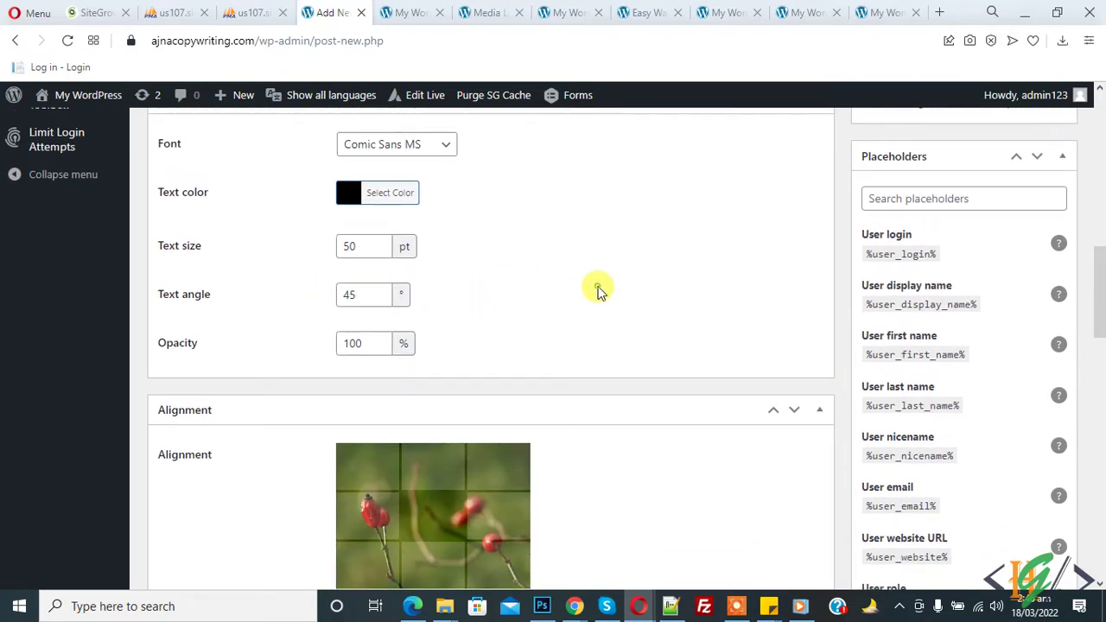
scroll(740, 306, up, 3)
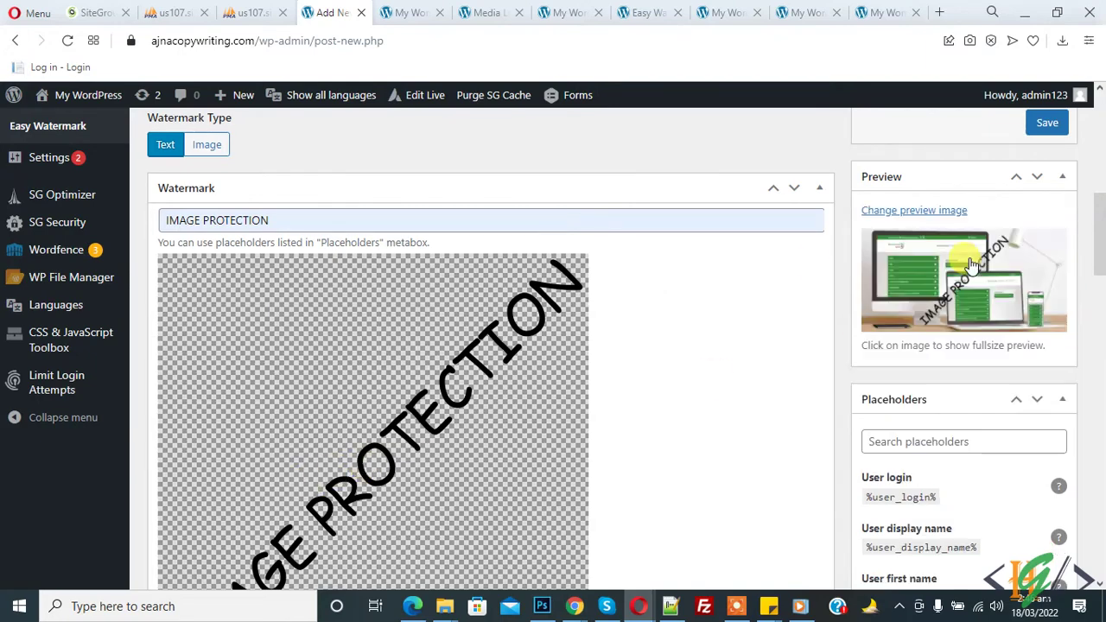
scroll(541, 304, down, 10)
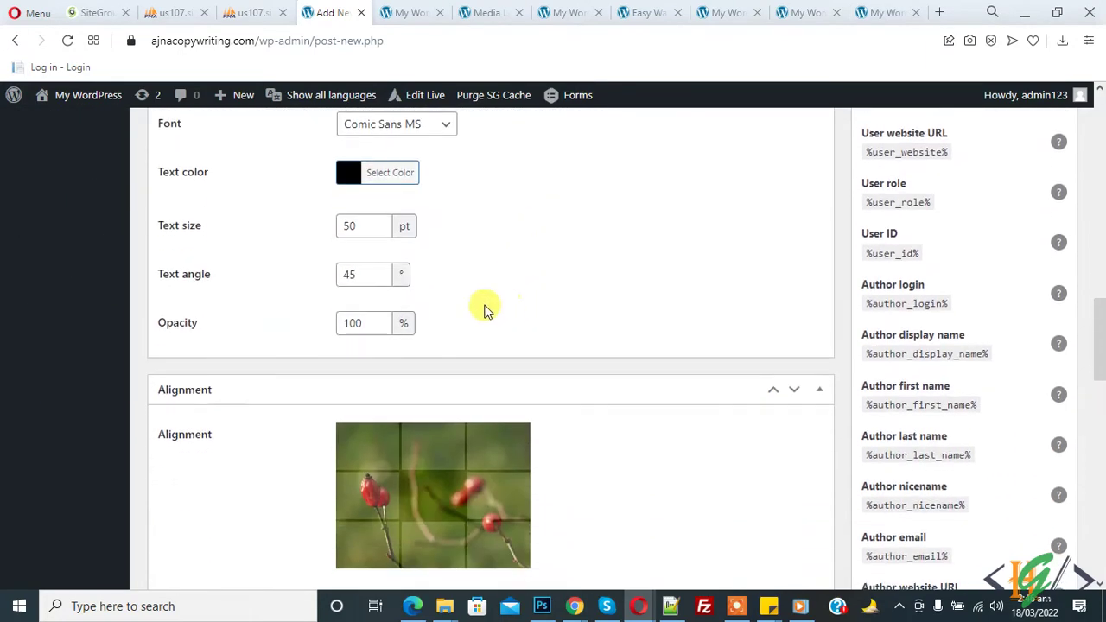
drag(369, 320, 320, 325)
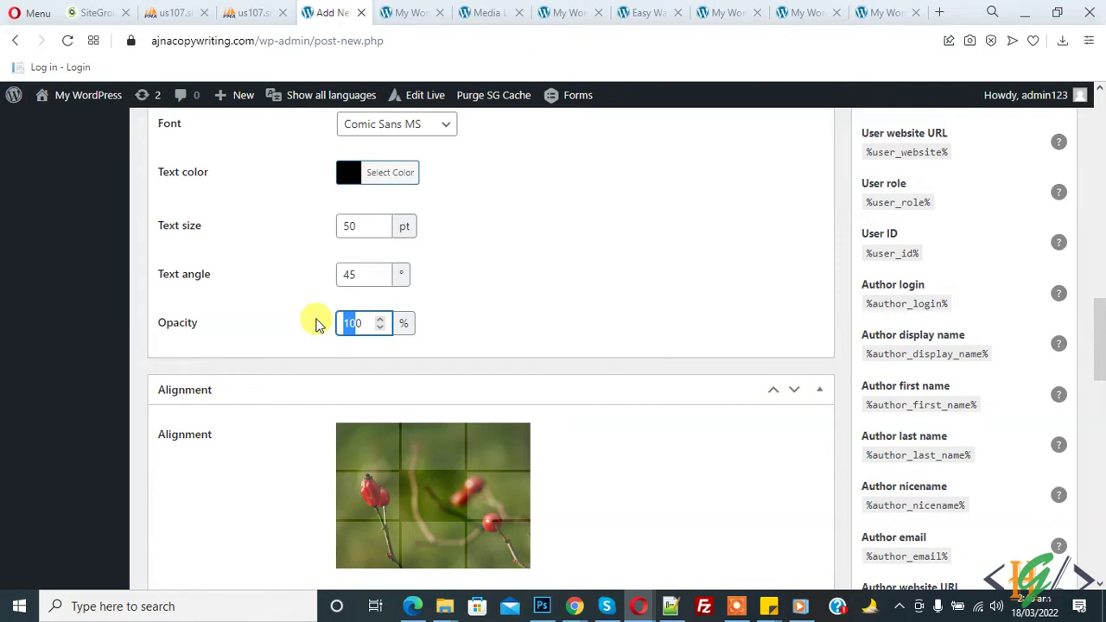
text(80)
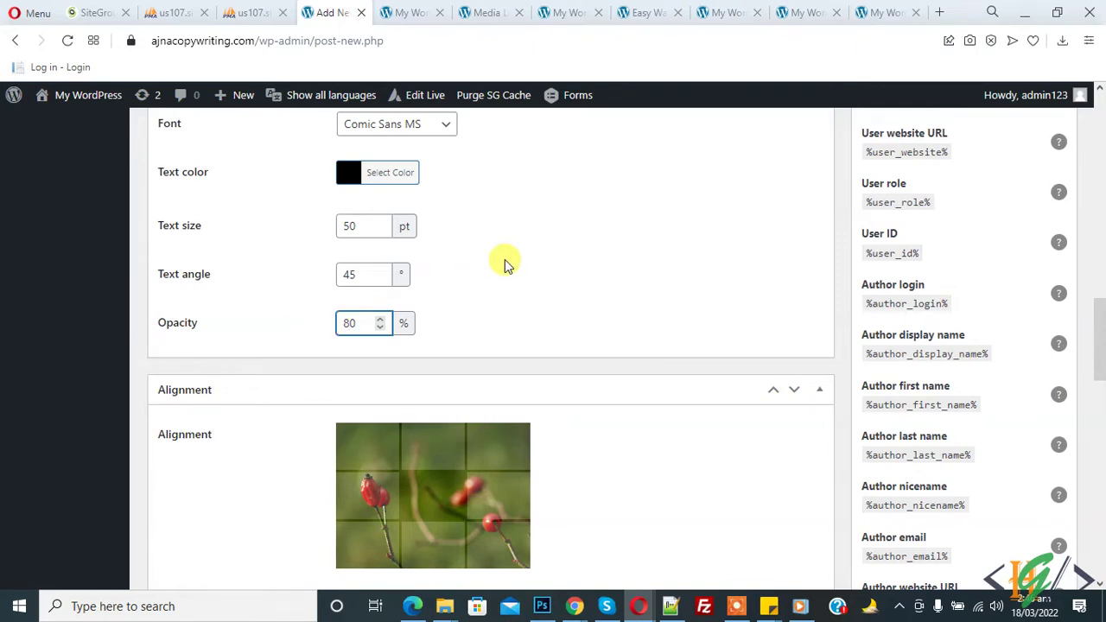
scroll(406, 289, down, 2)
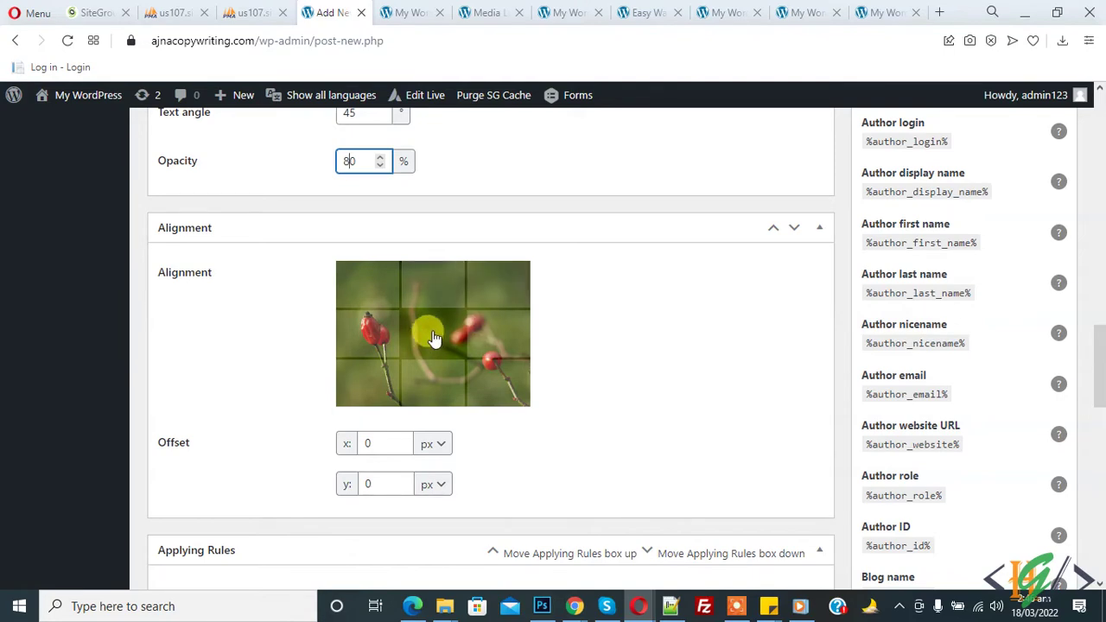
Review the Applying Rules and Auto Watermark options, then save the IMAGE PROTECTION watermark.
scroll(289, 316, up, 2)
scroll(299, 321, down, 3)
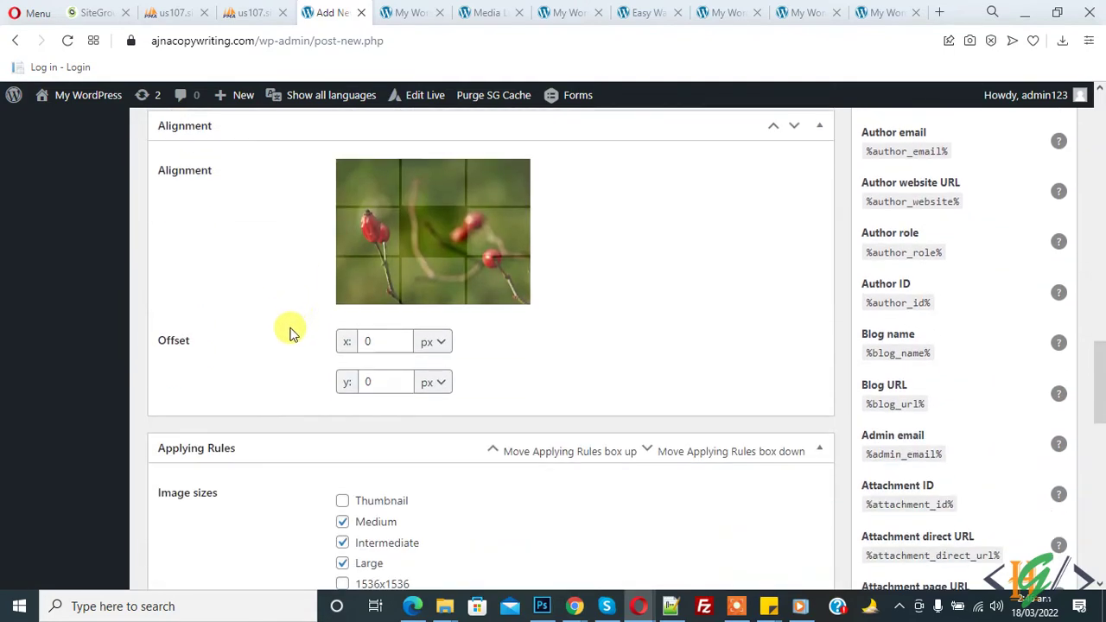
scroll(286, 322, down, 2)
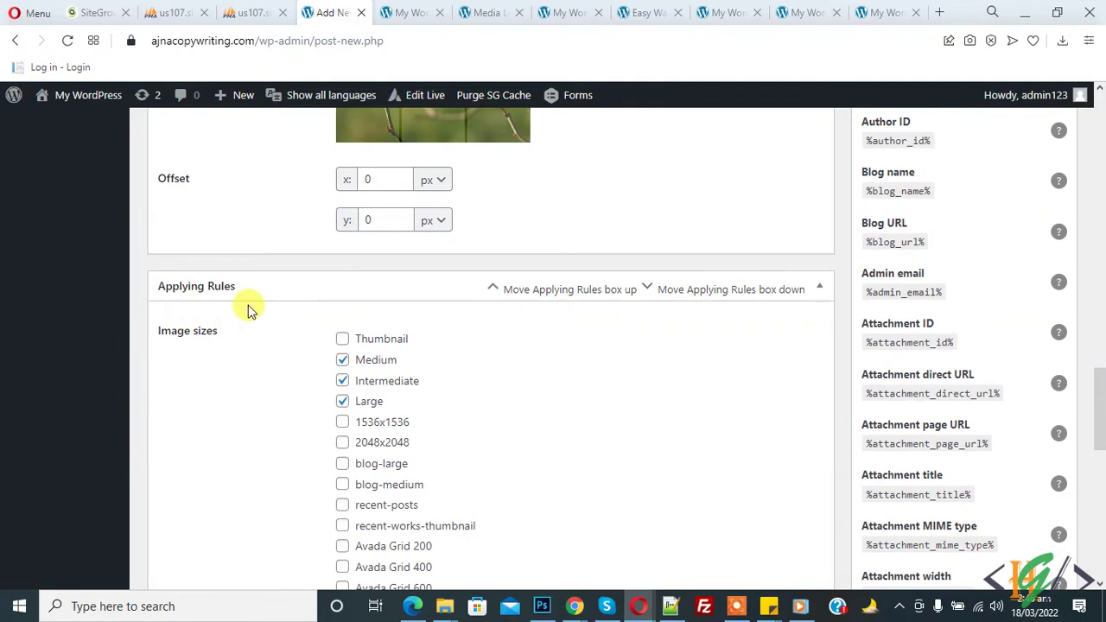
scroll(234, 316, down, 2)
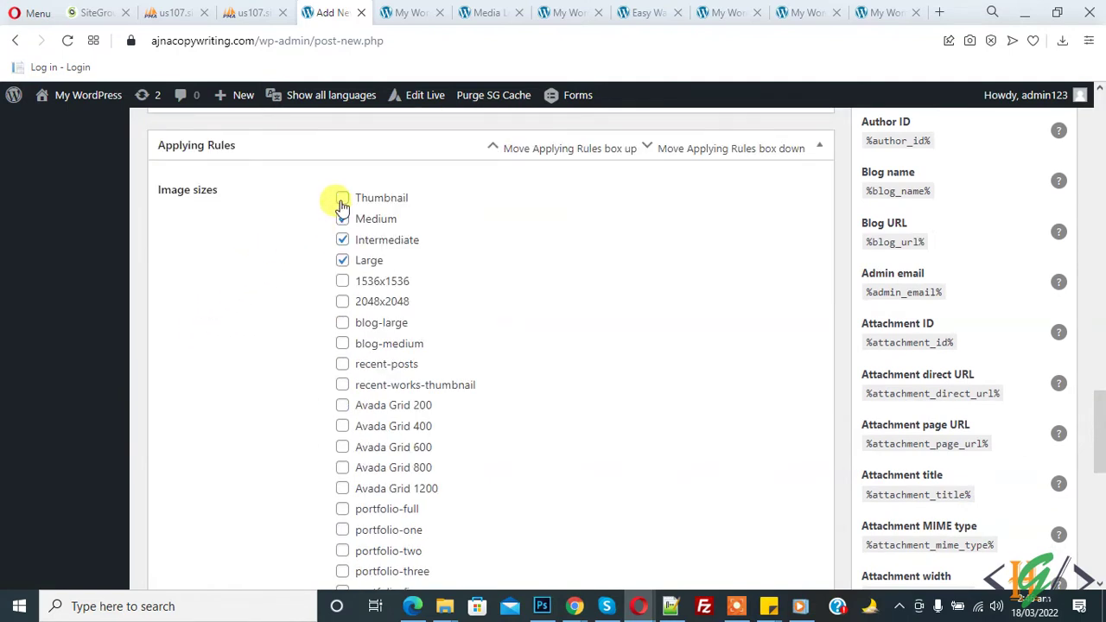
scroll(320, 290, up, 2)
scroll(380, 298, down, 4)
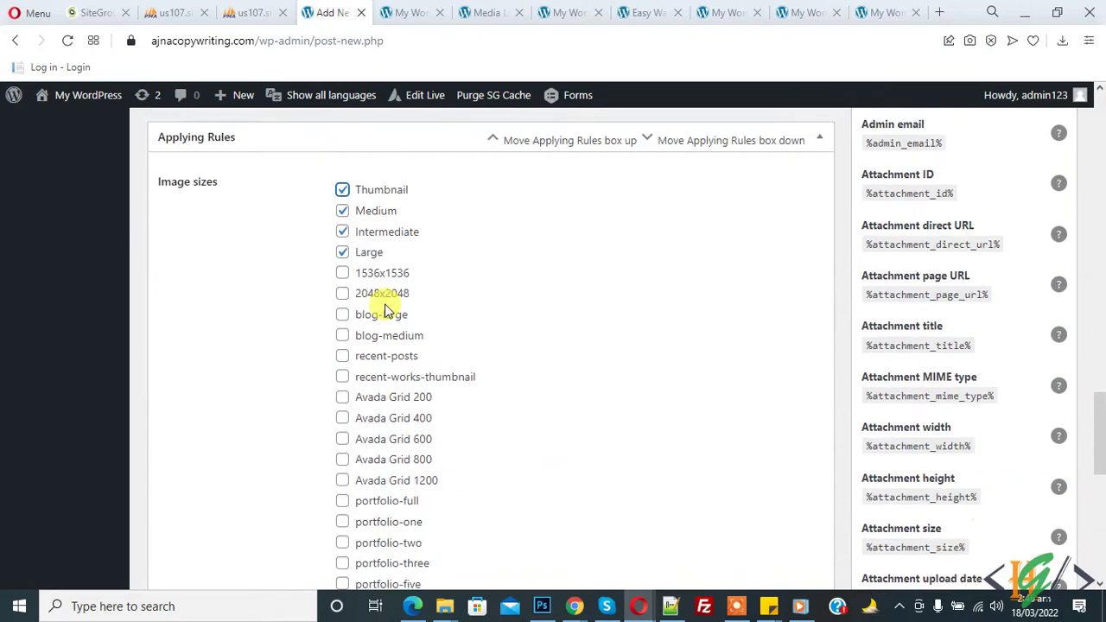
scroll(354, 293, down, 2)
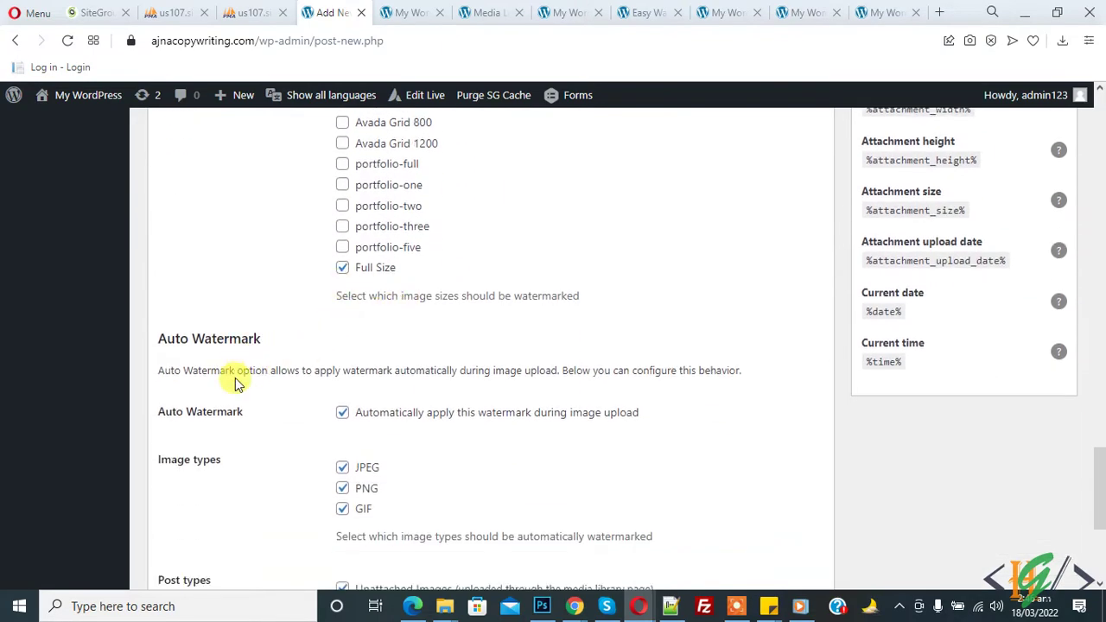
scroll(259, 398, down, 2)
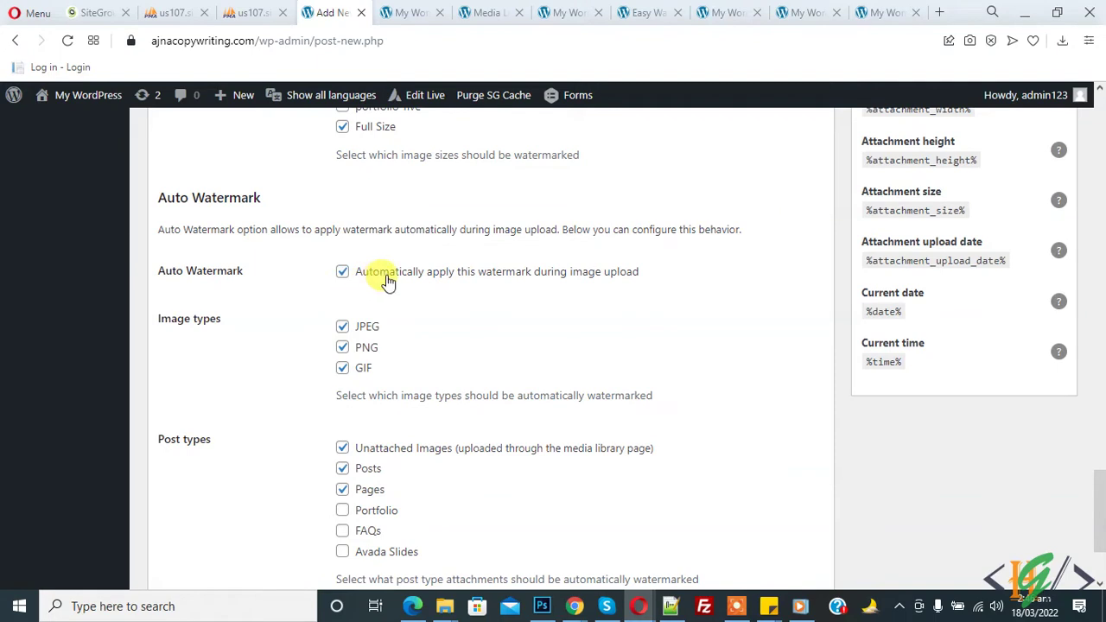
scroll(402, 285, down, 2)
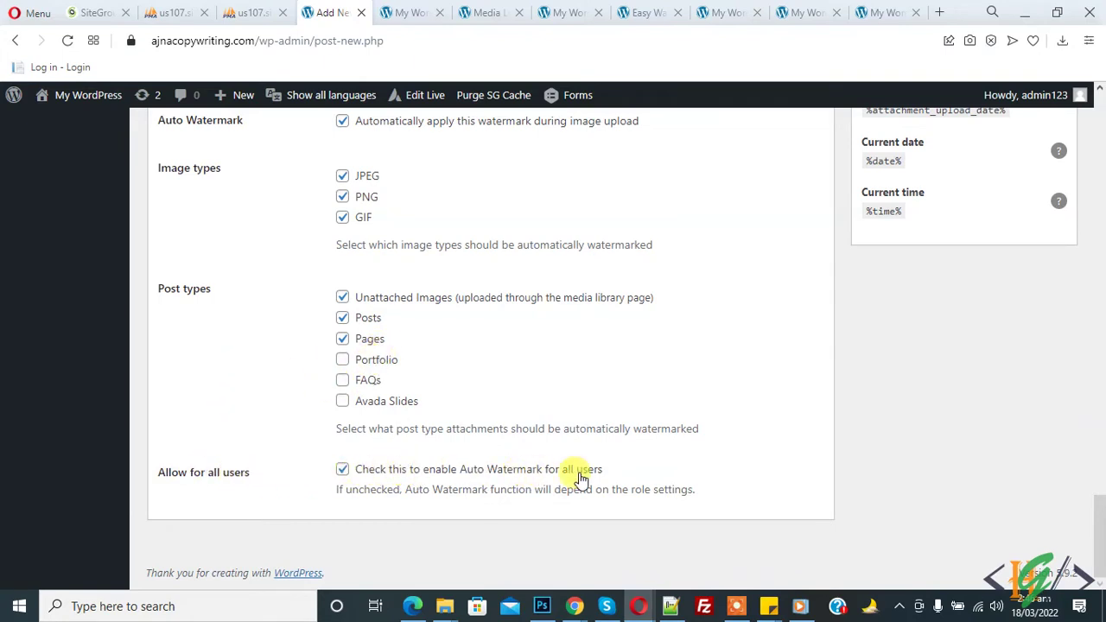
scroll(730, 434, up, 15)
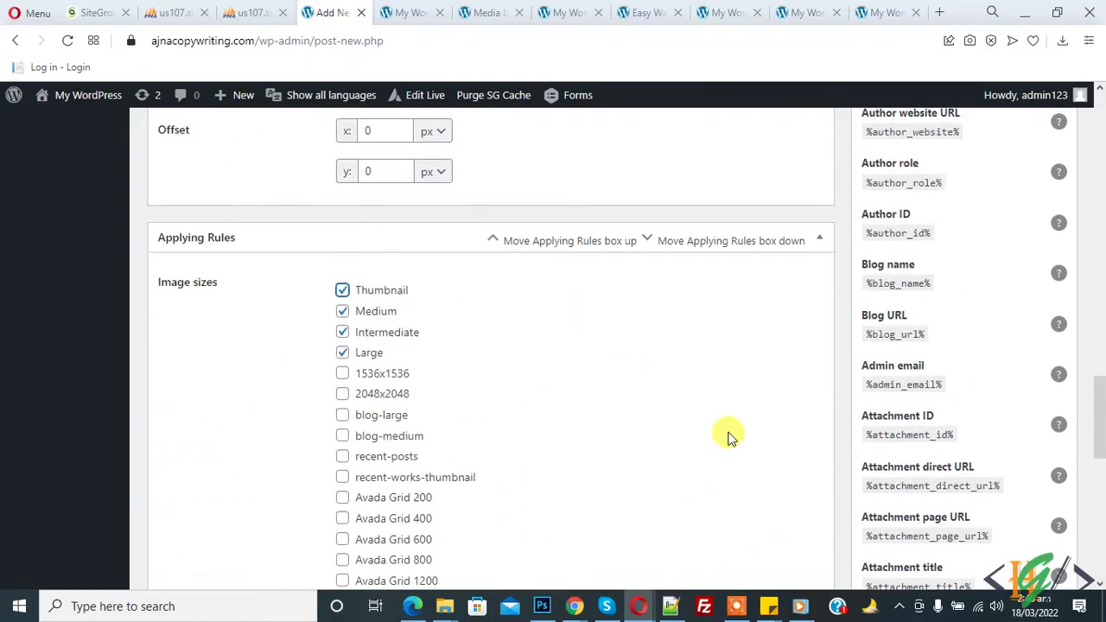
scroll(731, 435, up, 11)
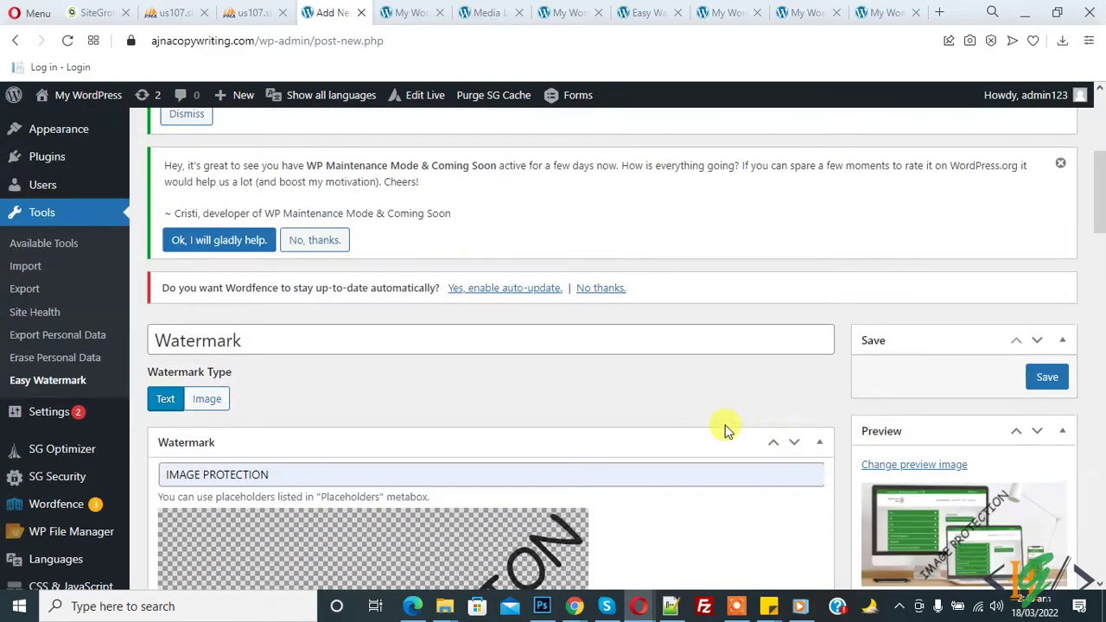
click(1043, 381)
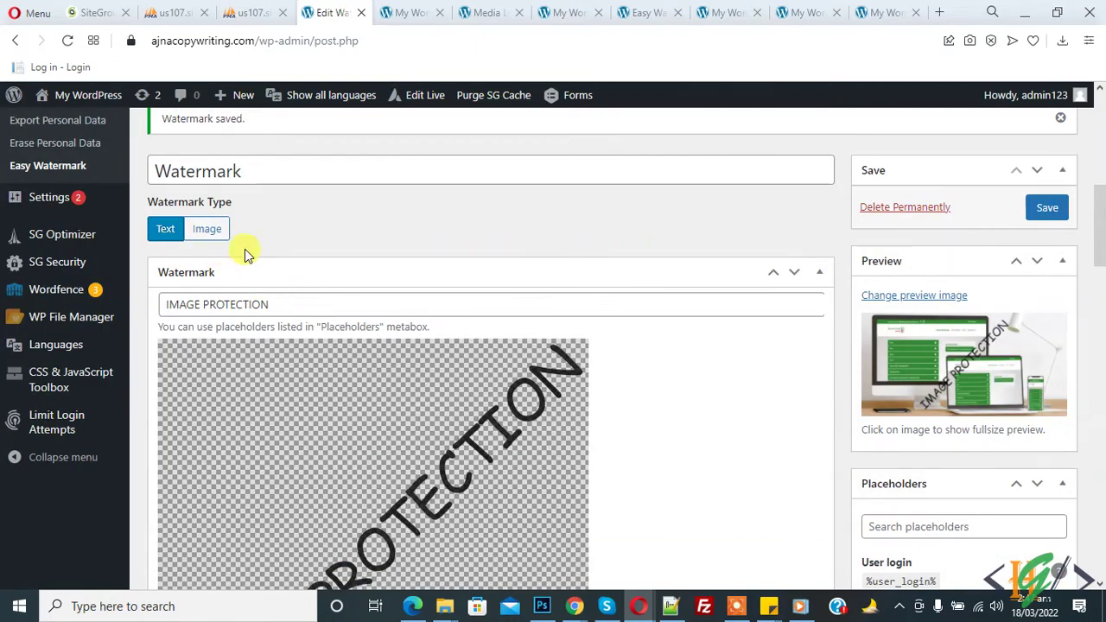
Switch the watermark to an image type using the SUBMIT picture.
click(202, 233)
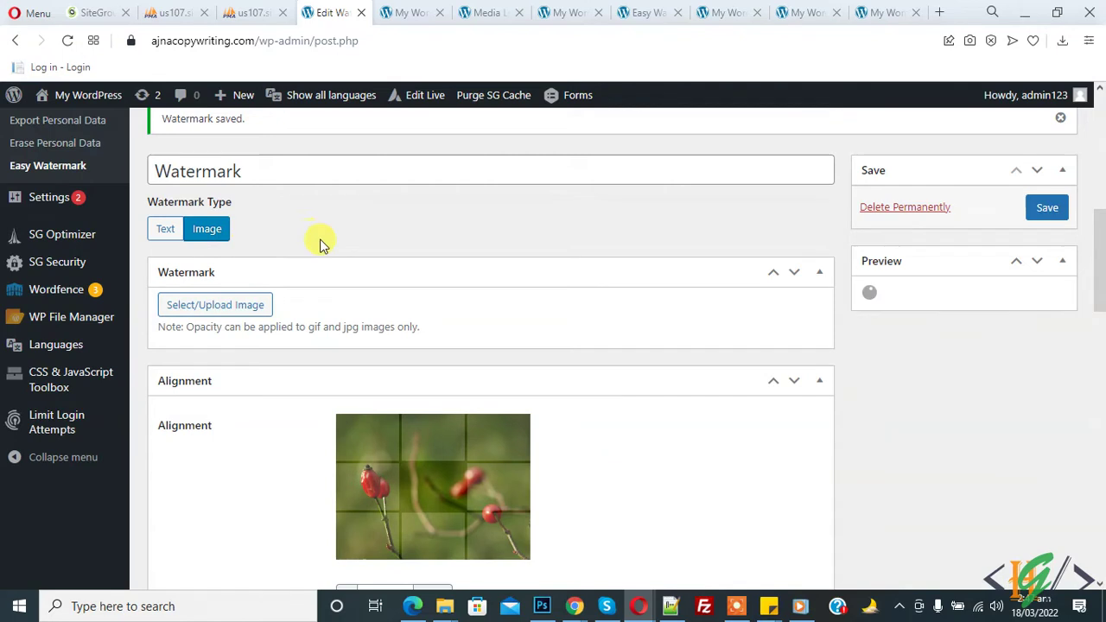
click(229, 311)
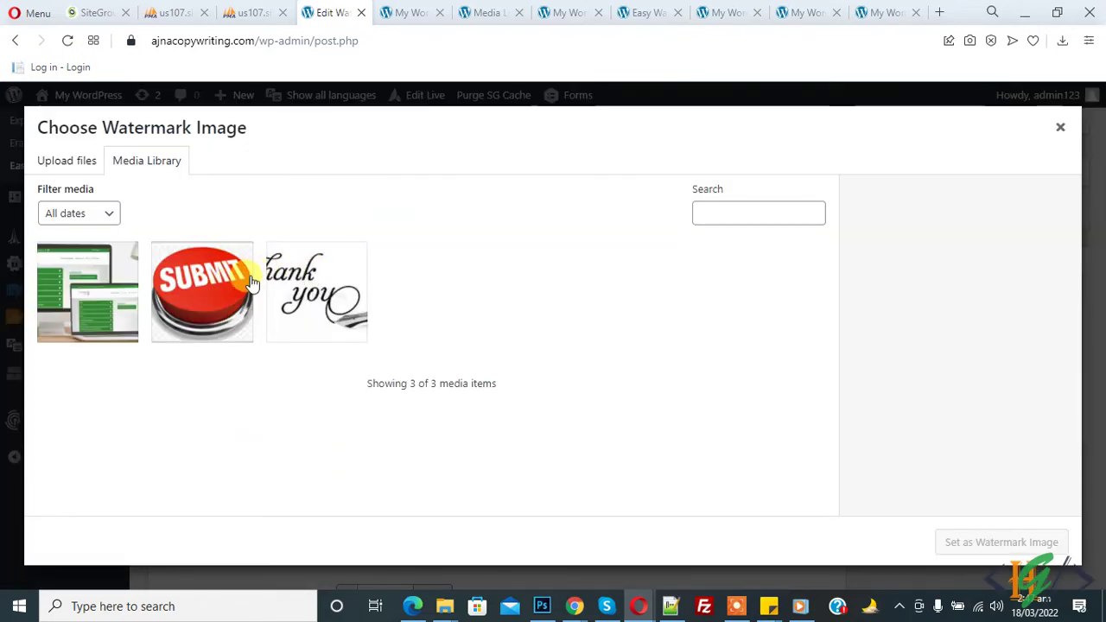
click(237, 287)
click(950, 541)
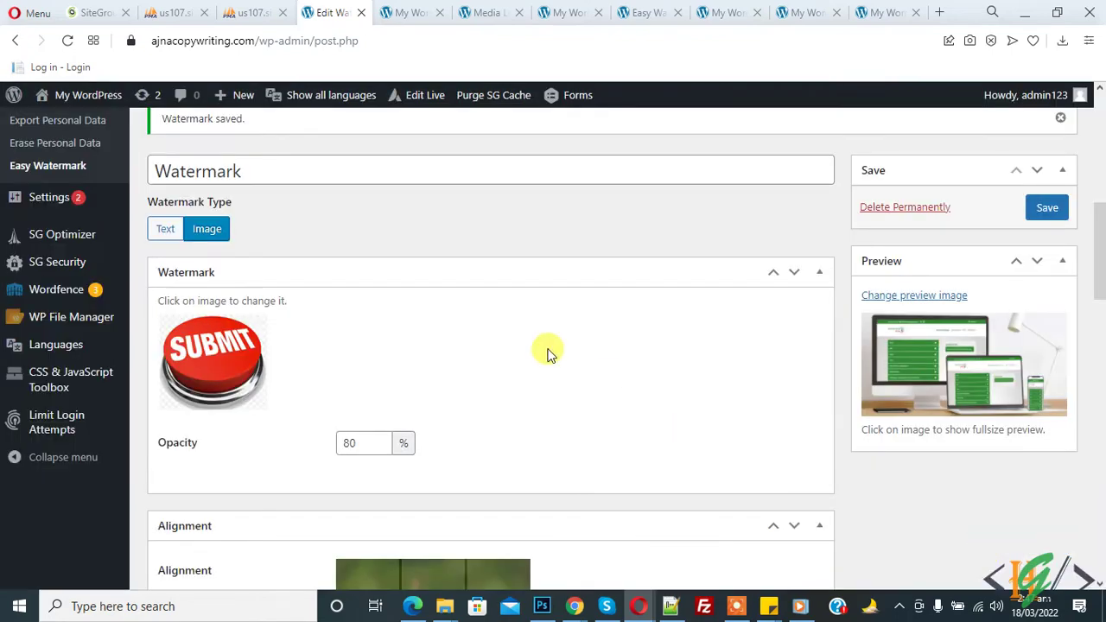
scroll(520, 301, down, 2)
scroll(835, 299, up, 2)
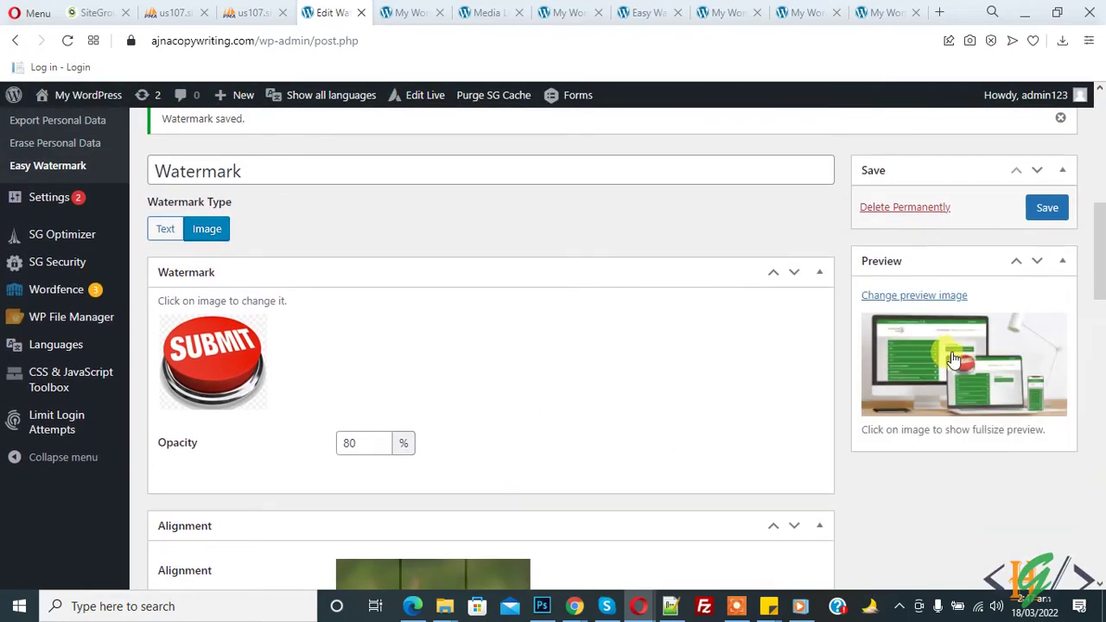
Set the watermark scaling mode to fit the image width.
scroll(701, 316, down, 2)
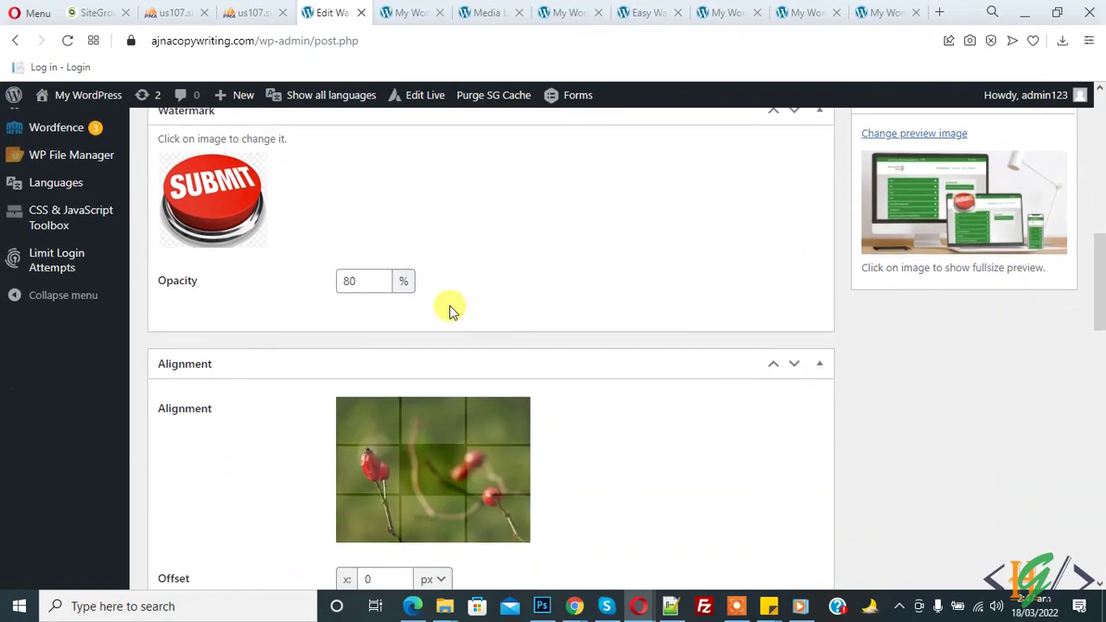
scroll(400, 288, down, 2)
scroll(400, 288, down, 3)
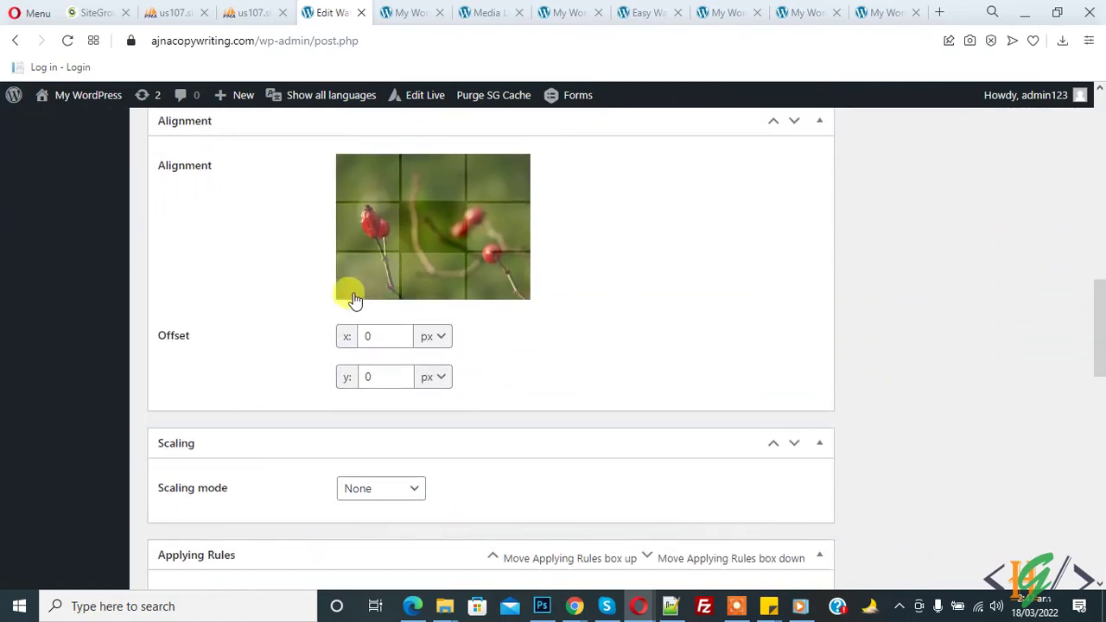
click(394, 328)
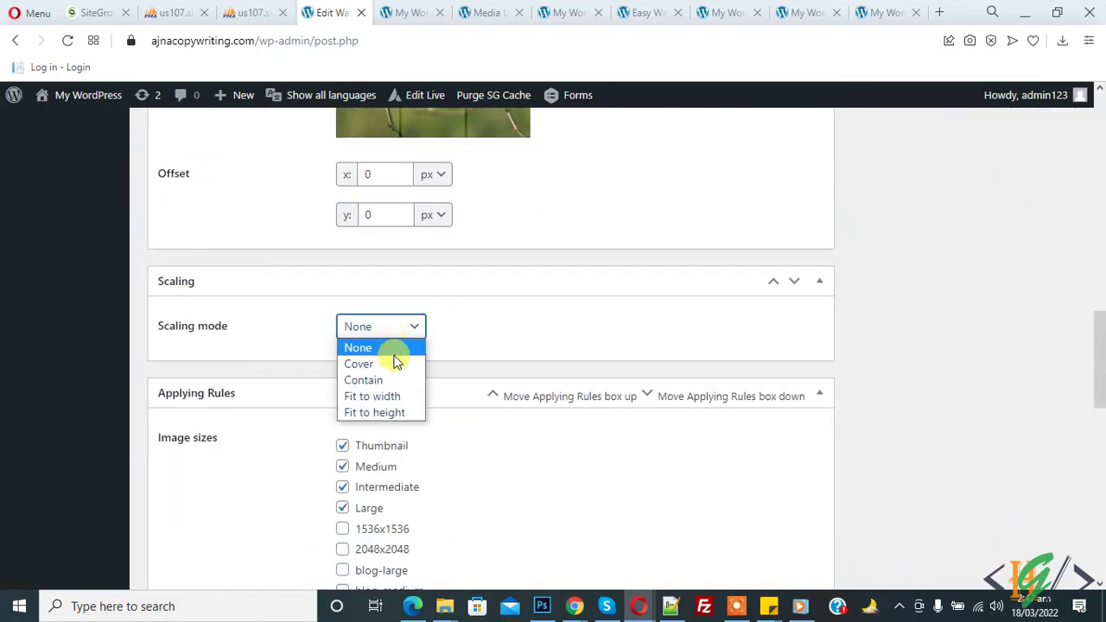
click(372, 396)
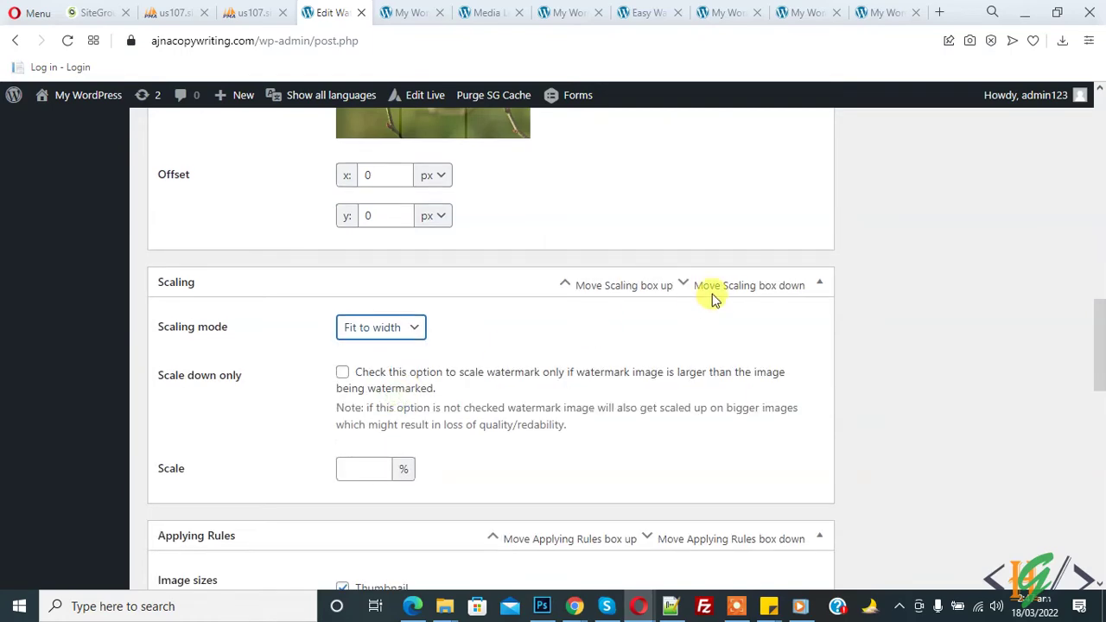
Return to the Easy Watermark page listing the saved watermarks.
scroll(709, 291, up, 7)
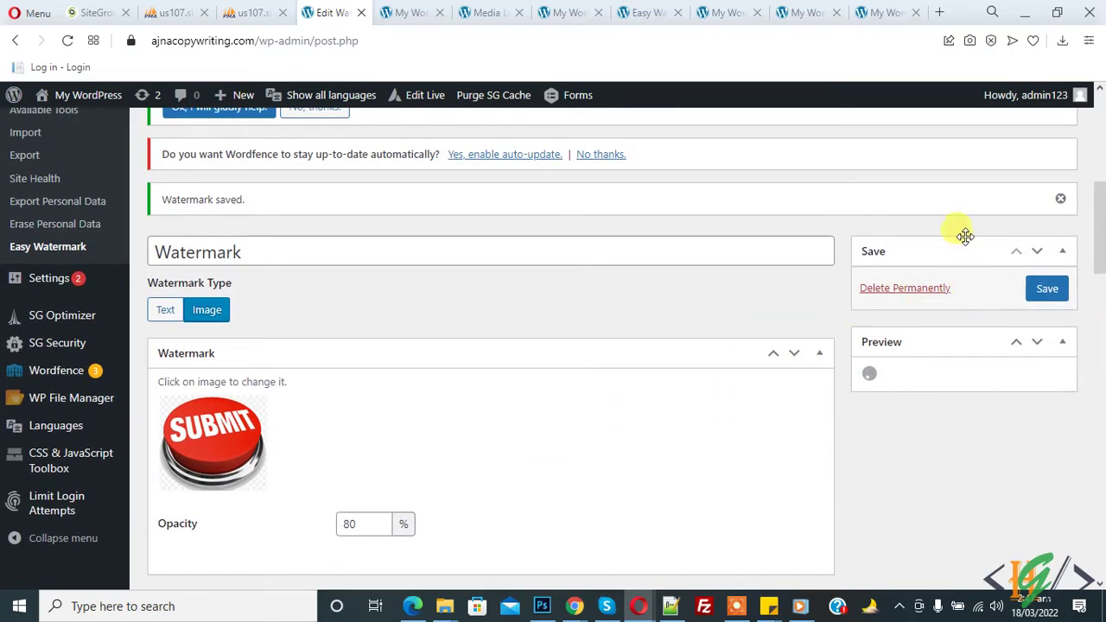
scroll(959, 233, down, 2)
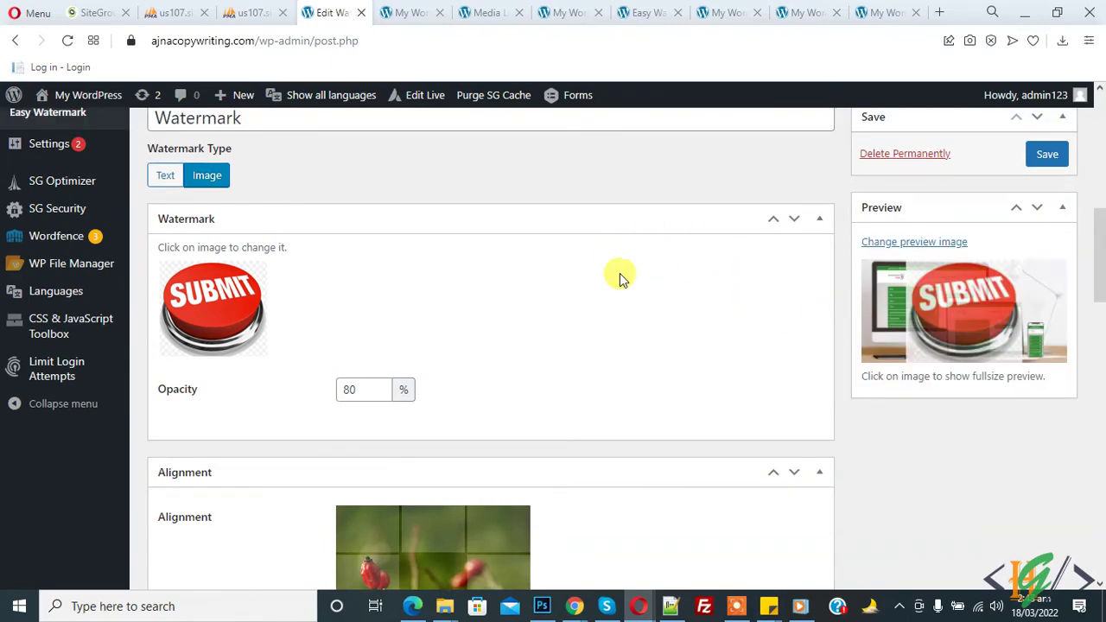
scroll(556, 272, down, 2)
scroll(556, 272, down, 10)
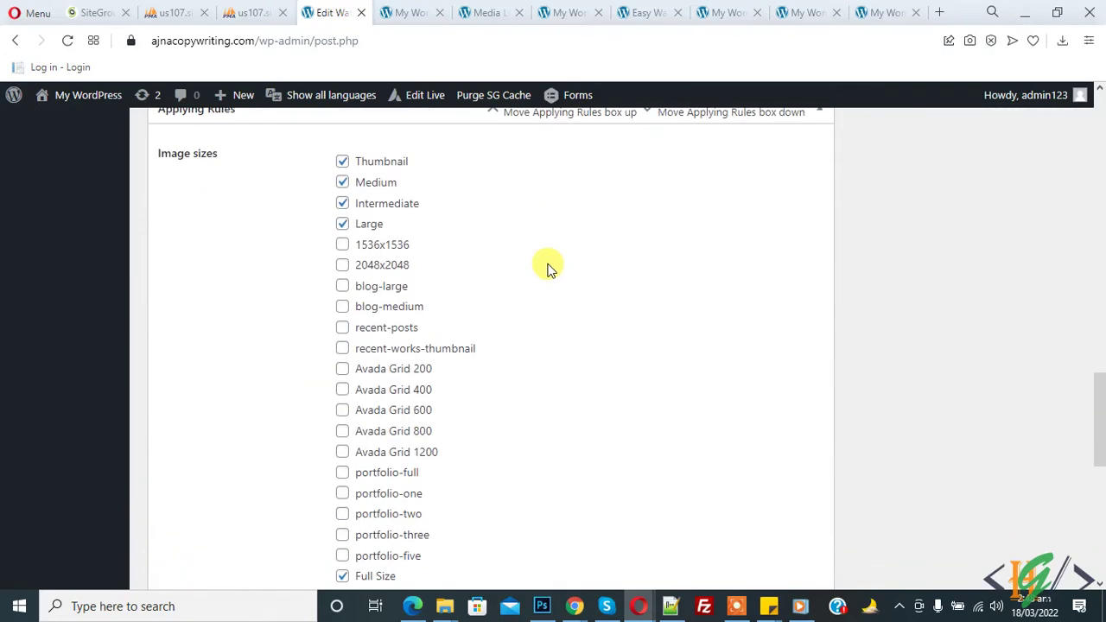
scroll(507, 287, down, 3)
scroll(503, 273, down, 3)
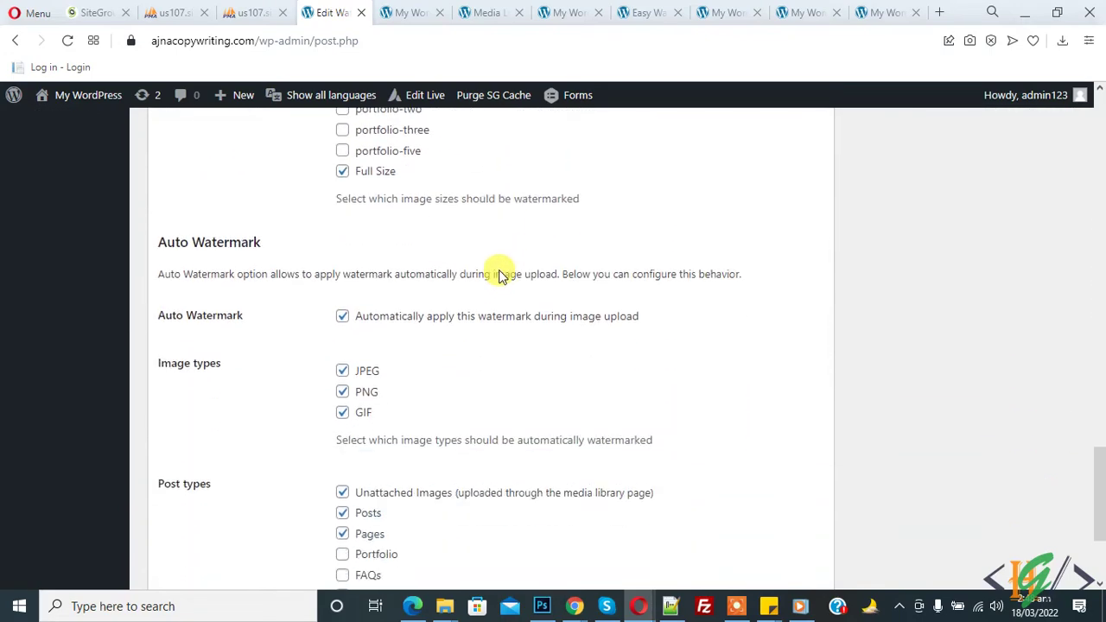
scroll(501, 272, up, 15)
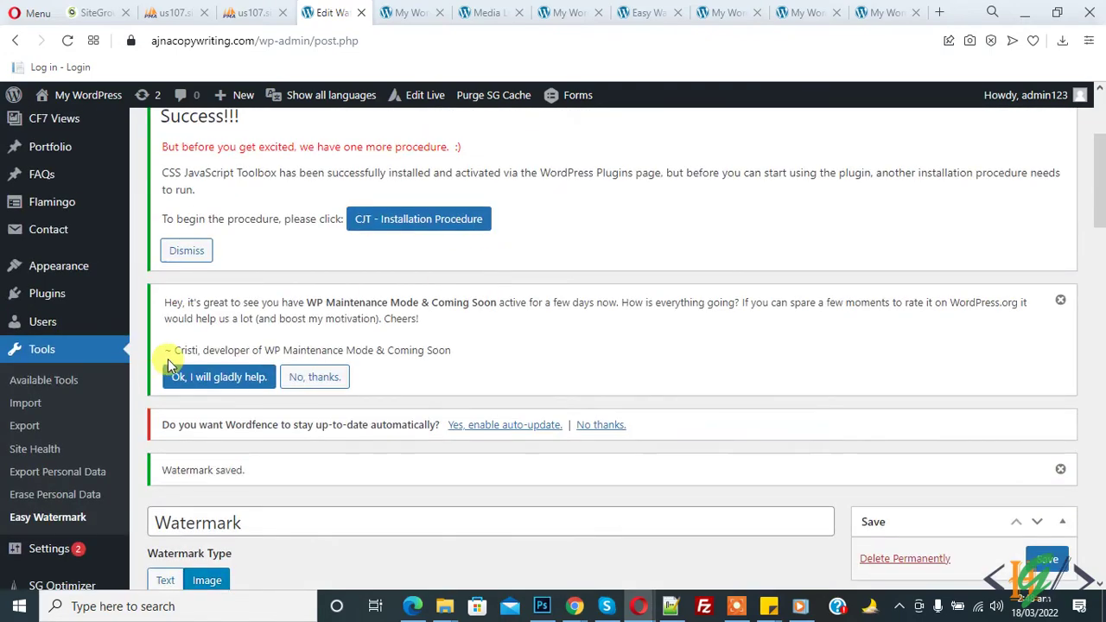
click(38, 519)
scroll(586, 245, down, 2)
scroll(575, 211, down, 5)
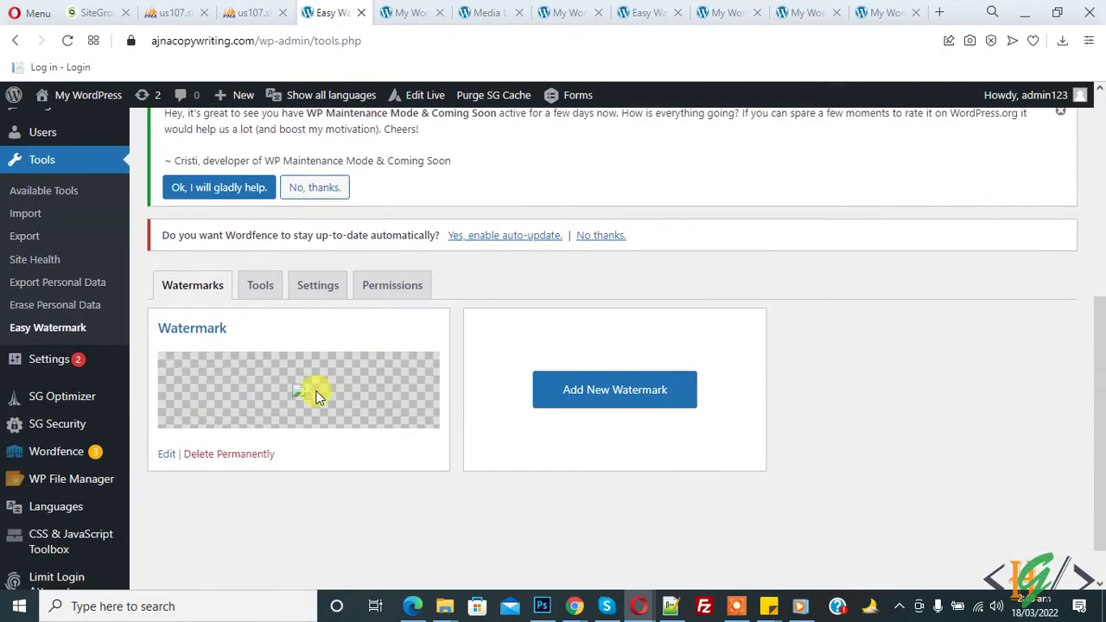
Look over the Easy Watermark bulk Tools and general Settings tabs.
scroll(510, 337, down, 2)
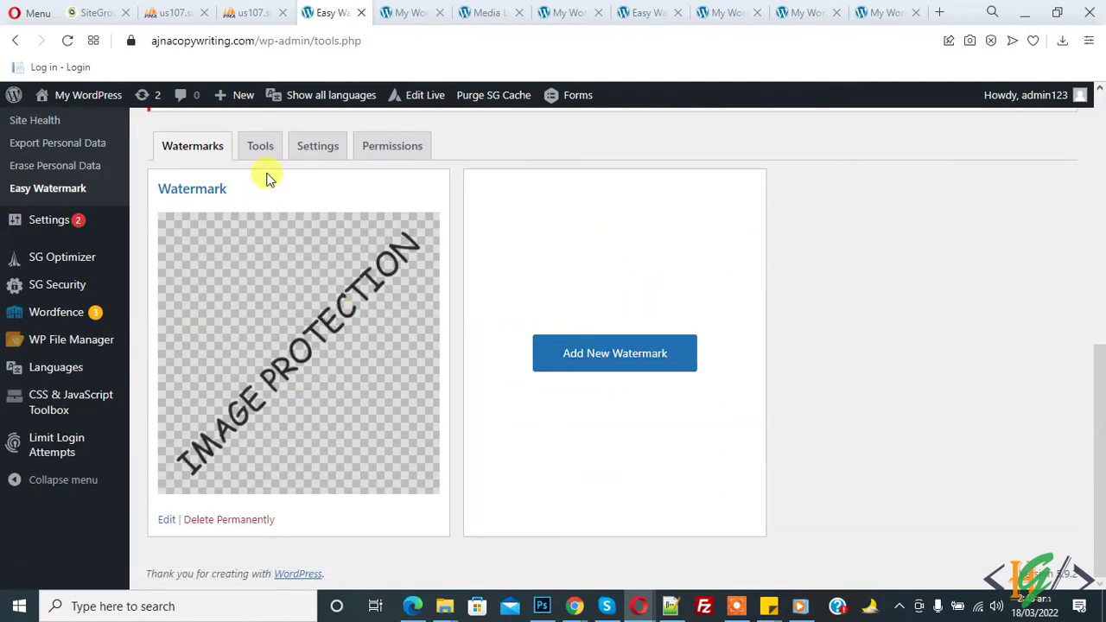
click(257, 147)
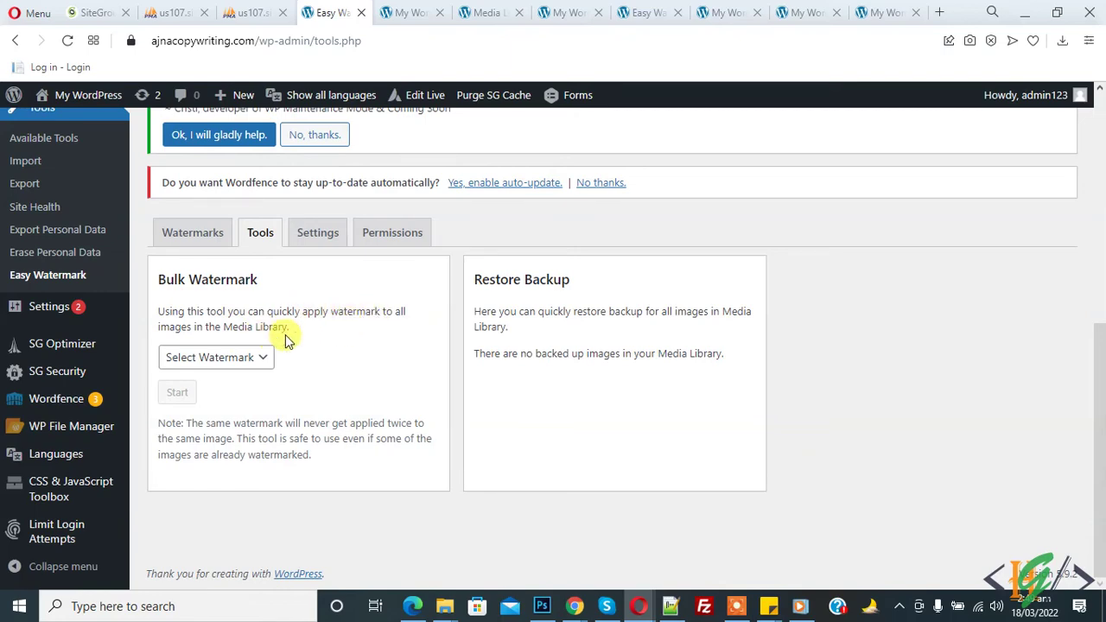
click(322, 239)
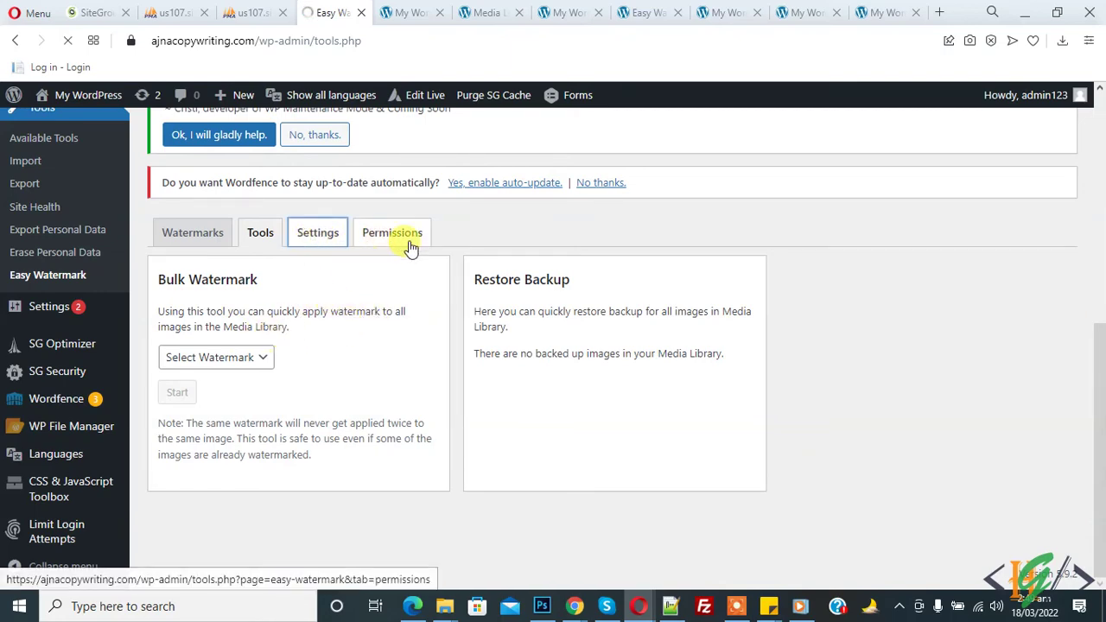
scroll(420, 259, down, 5)
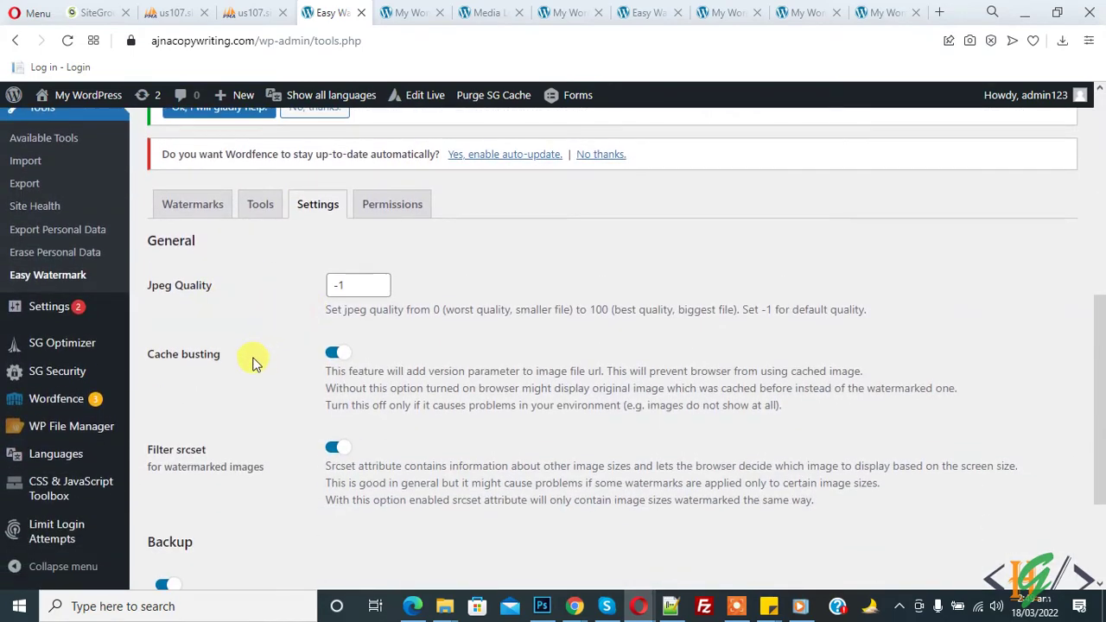
Open the Permissions tab to view the Editor and Author watermark rights.
click(391, 212)
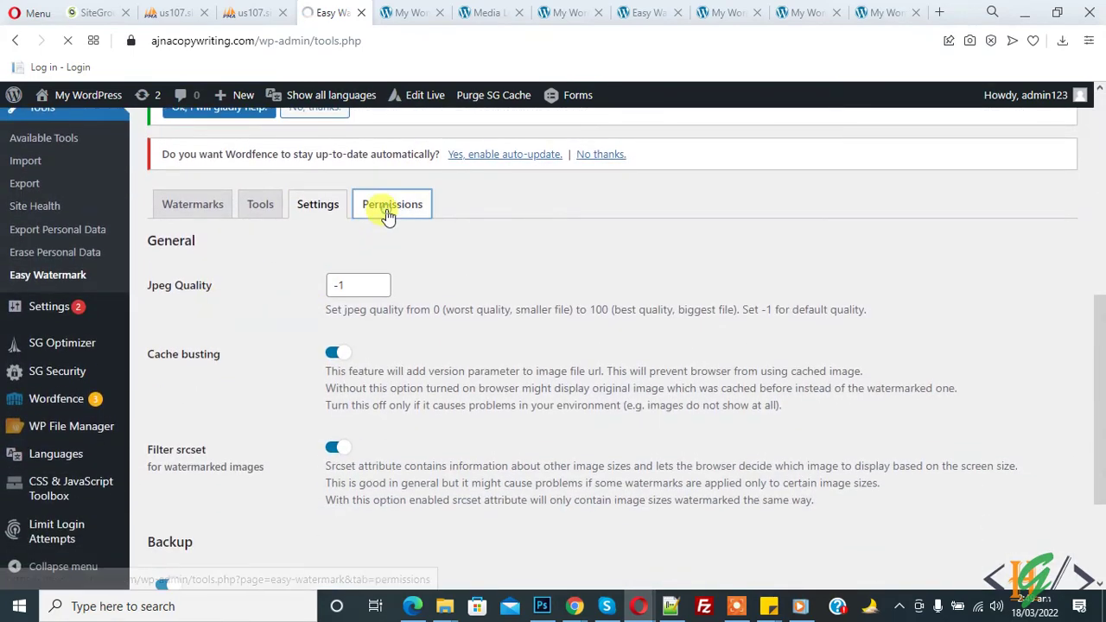
scroll(395, 267, down, 5)
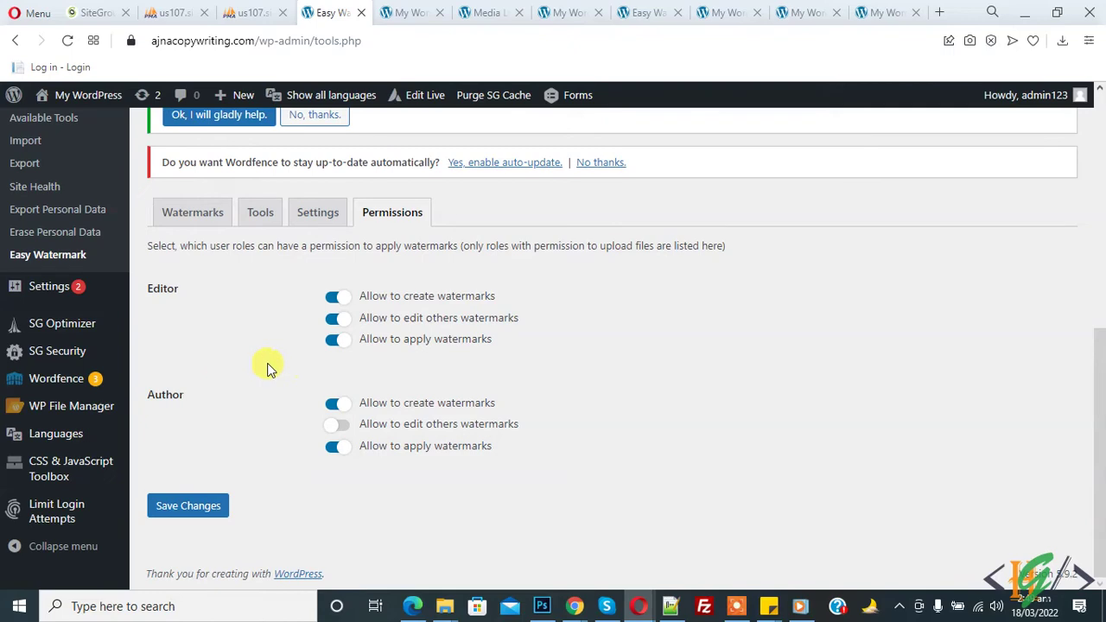
scroll(255, 354, up, 5)
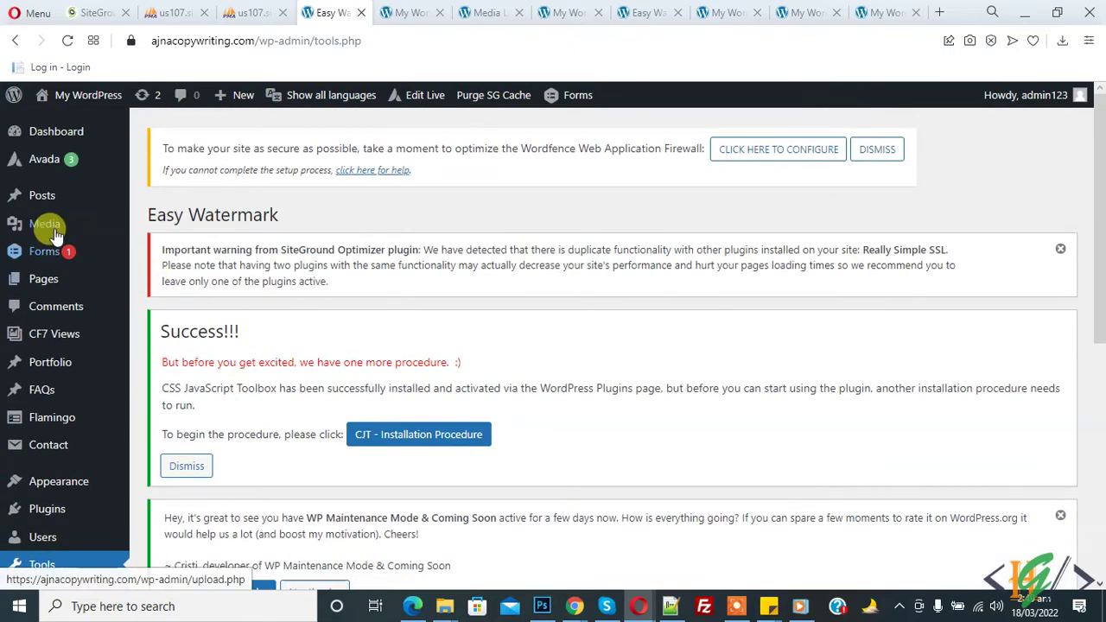
Go to the Media Library and open its Add New upload area.
click(53, 233)
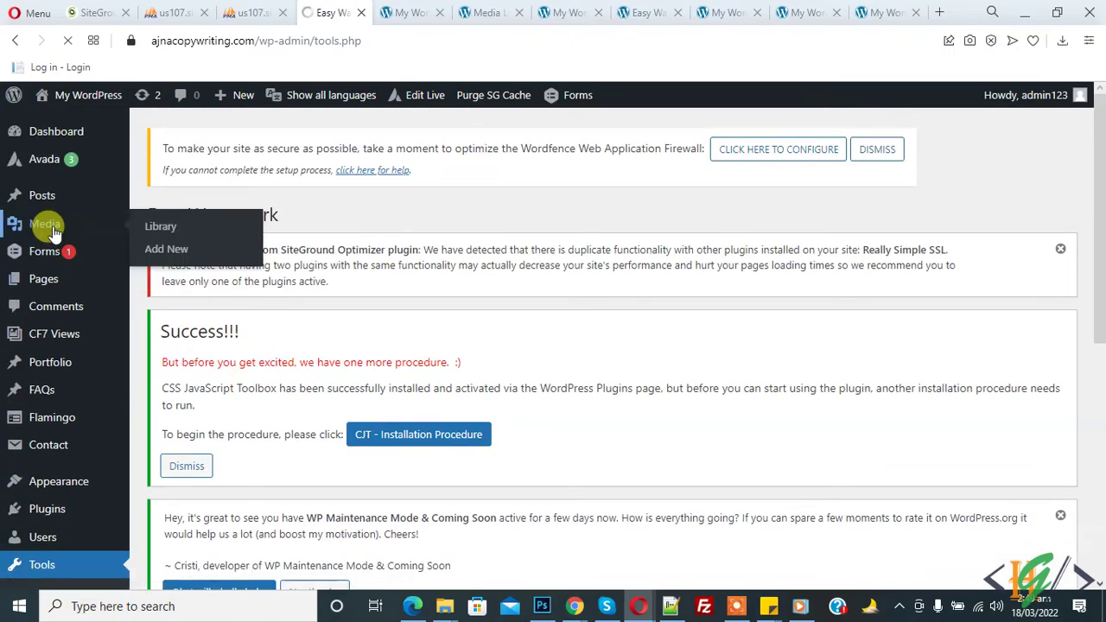
scroll(510, 192, down, 5)
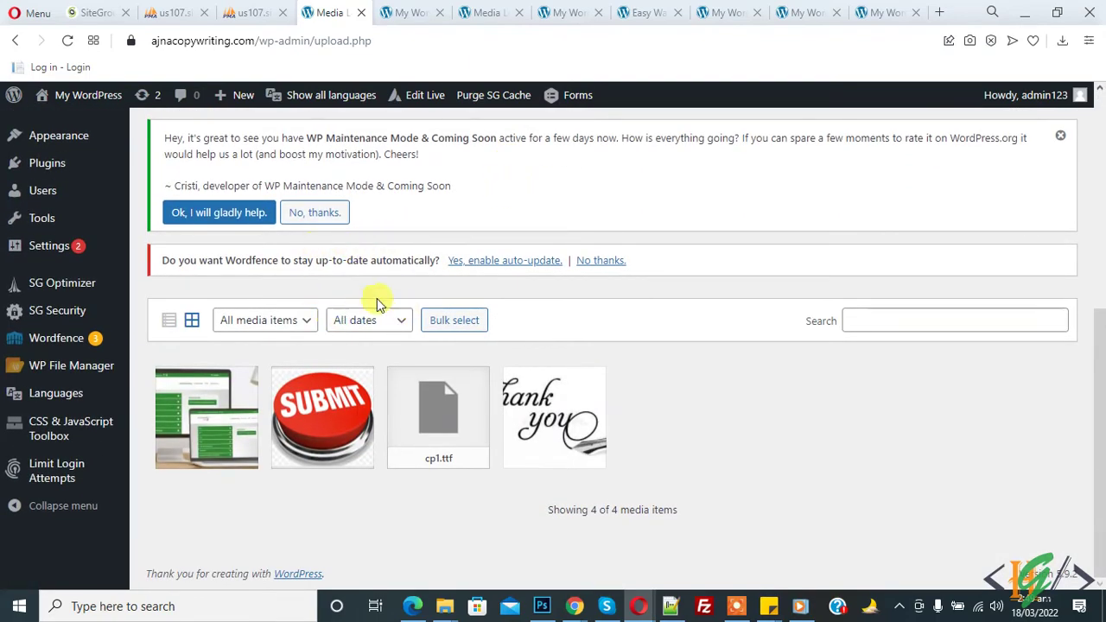
scroll(385, 311, up, 1)
scroll(385, 311, up, 3)
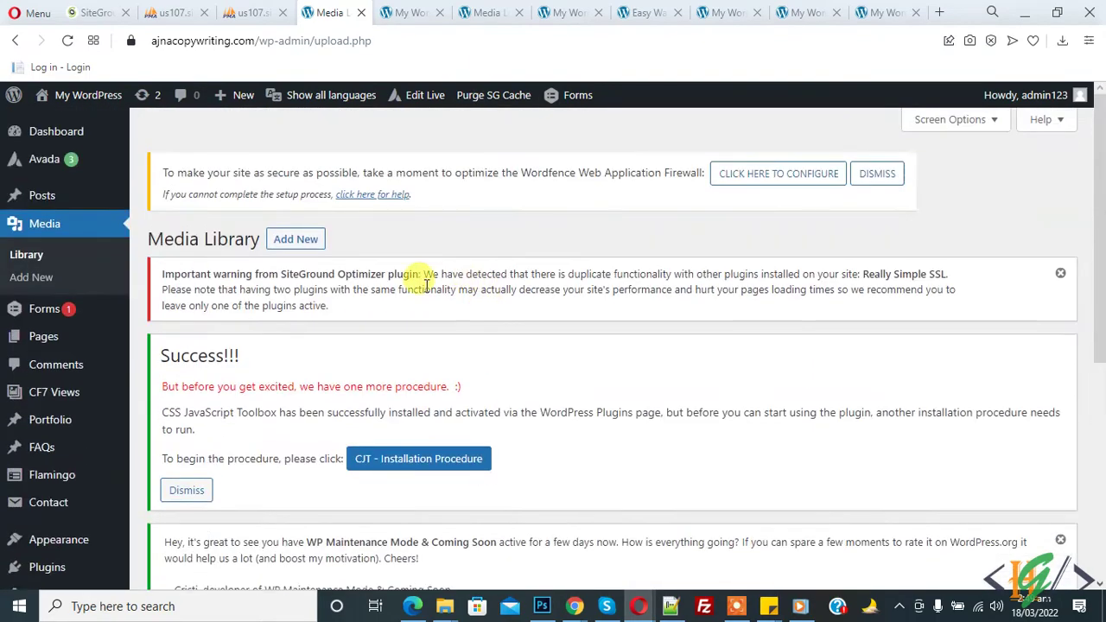
click(299, 239)
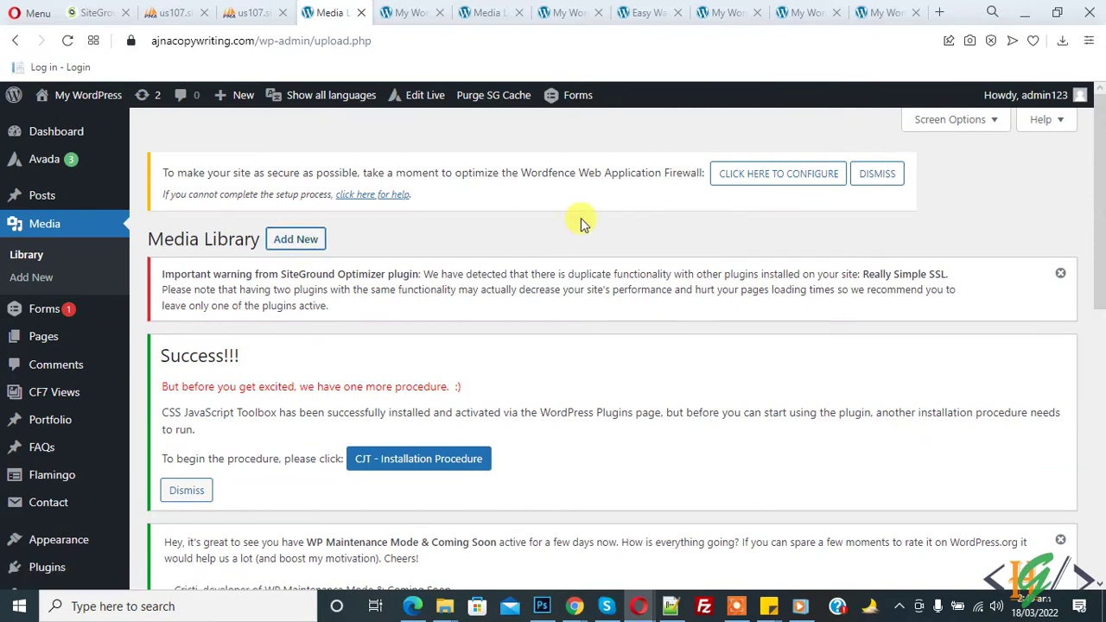
scroll(581, 218, down, 3)
scroll(596, 260, down, 2)
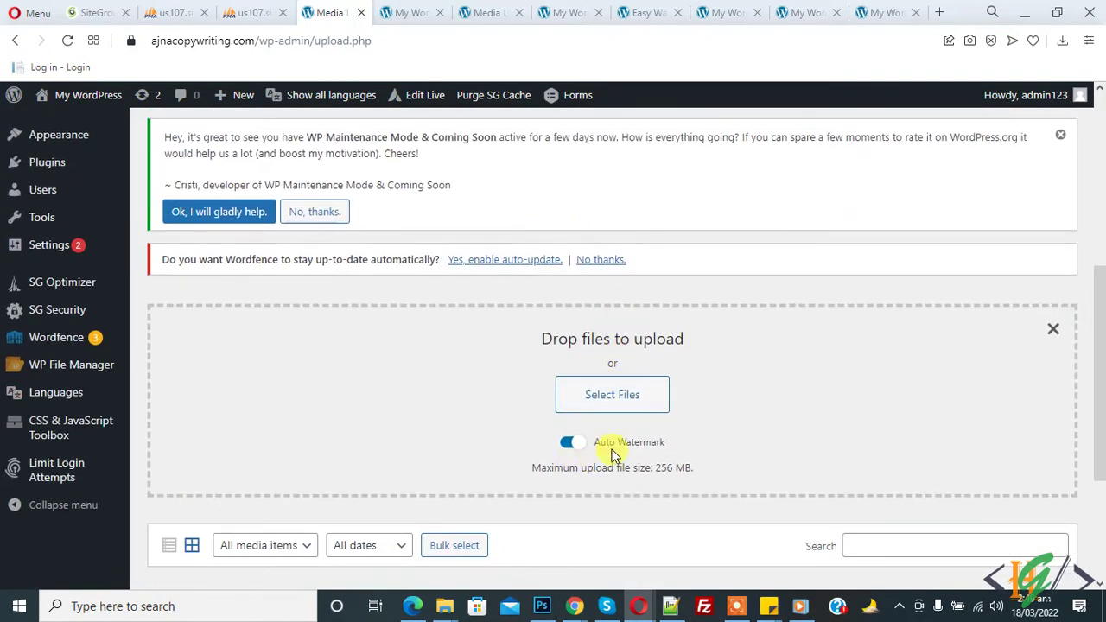
Upload bubble2.jpg from the computer and check its attachment details for the watermark.
click(616, 400)
click(696, 457)
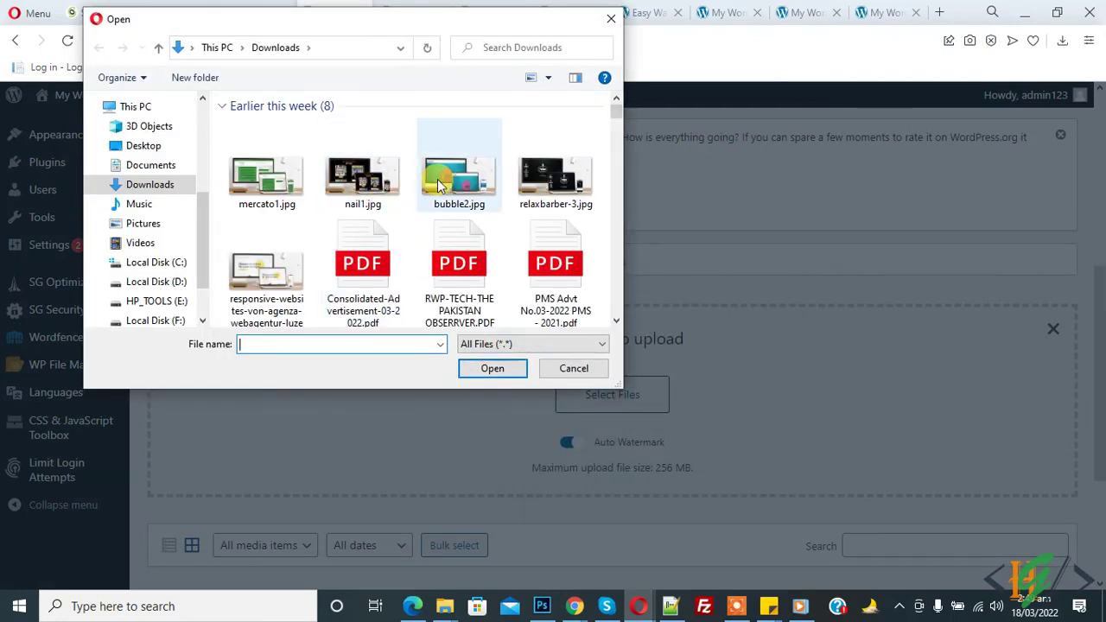
double_click(436, 180)
scroll(519, 233, down, 3)
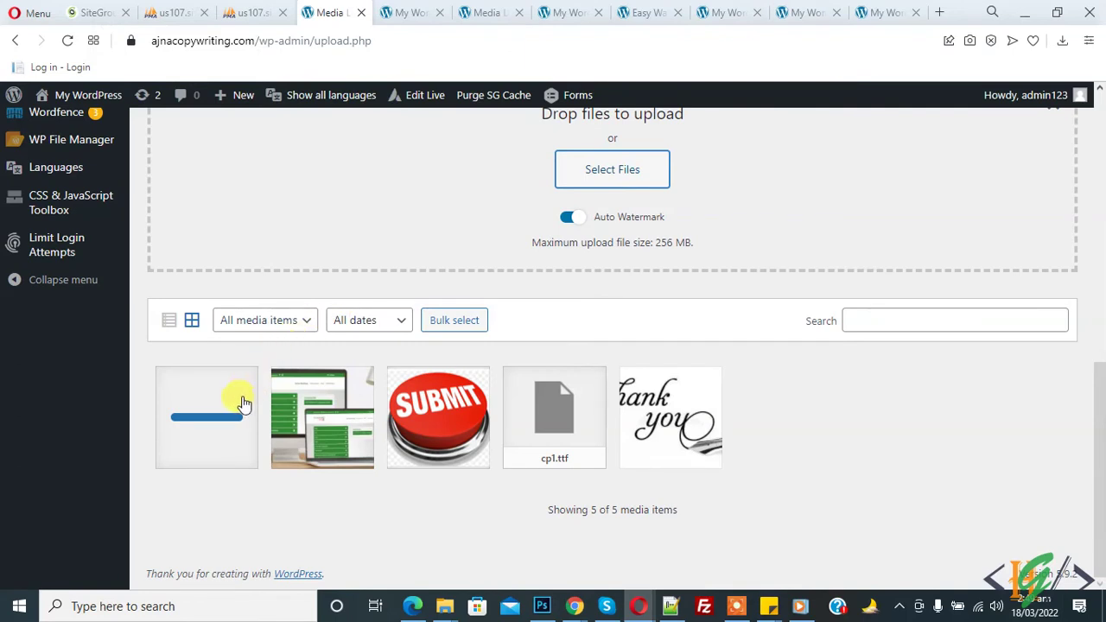
click(217, 417)
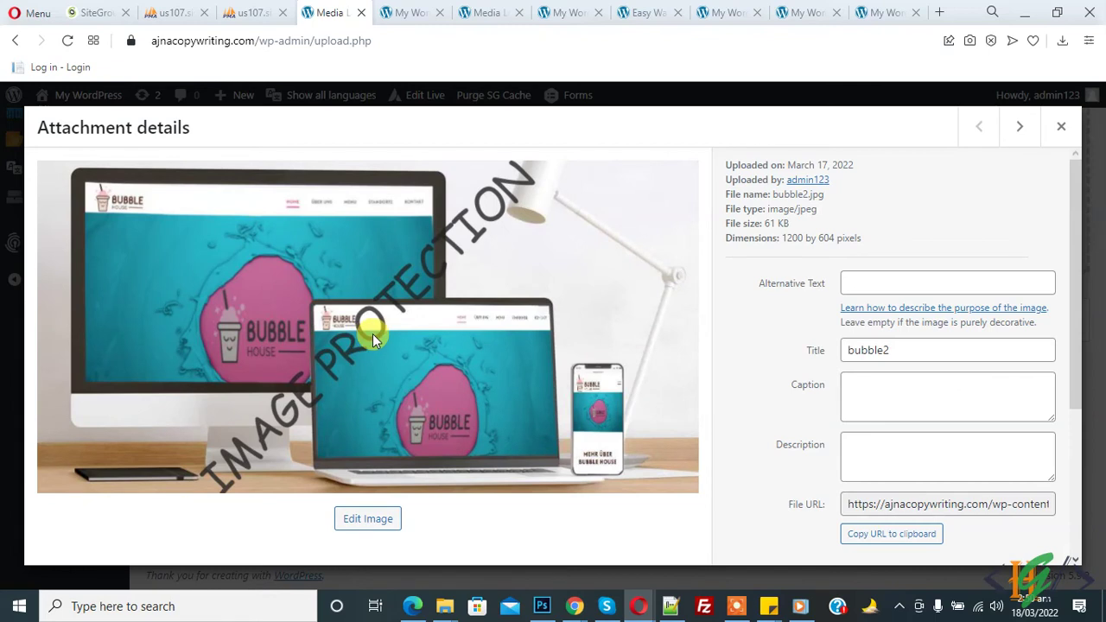
click(1062, 128)
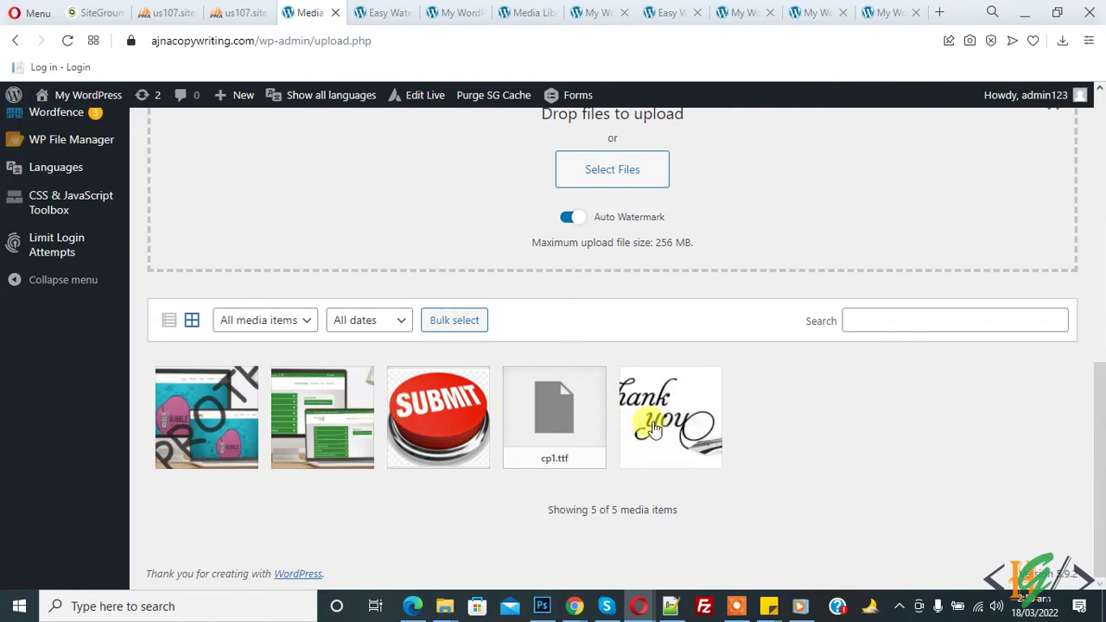
Bulk-apply the 'Watermark' to all existing images in Easy Watermark Tools, then reload the Media Library.
click(388, 11)
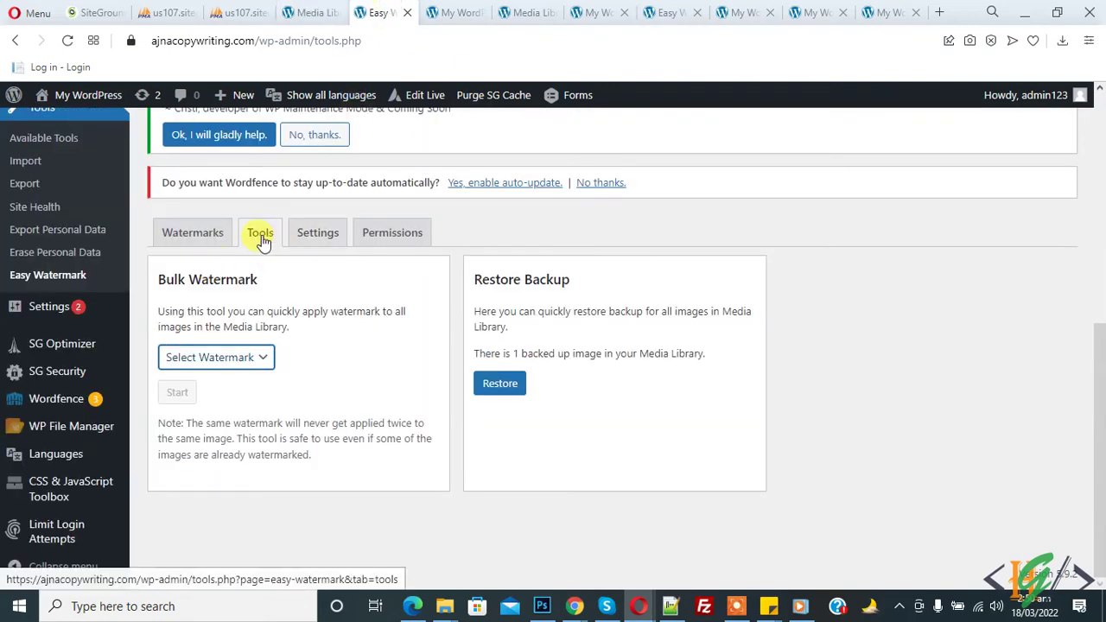
click(220, 361)
click(212, 391)
click(177, 393)
scroll(181, 395, down, 6)
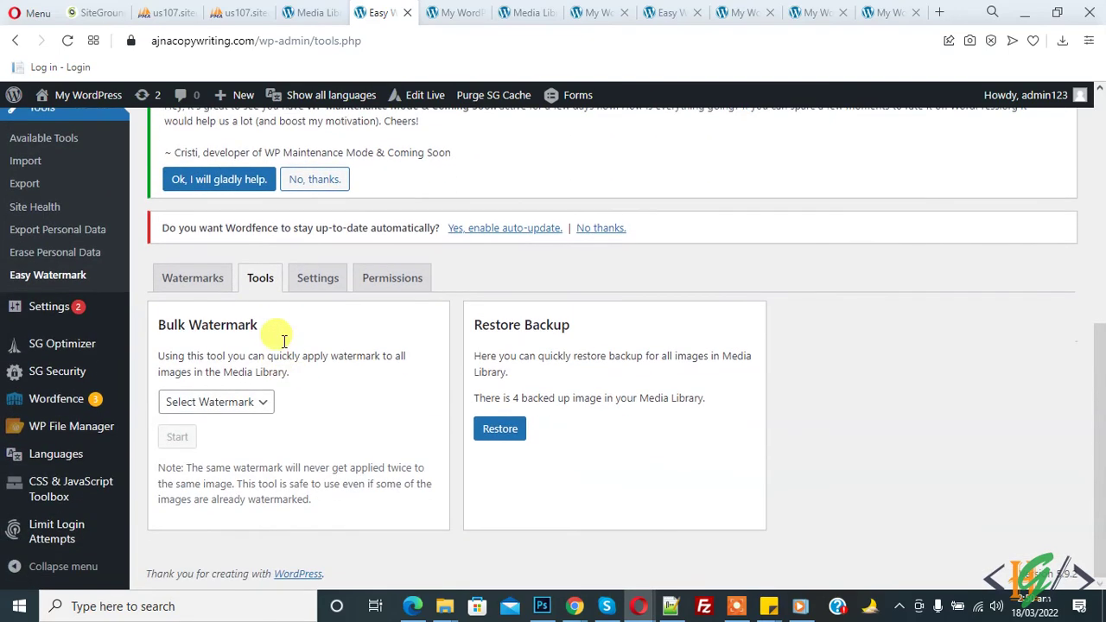
click(311, 12)
click(69, 41)
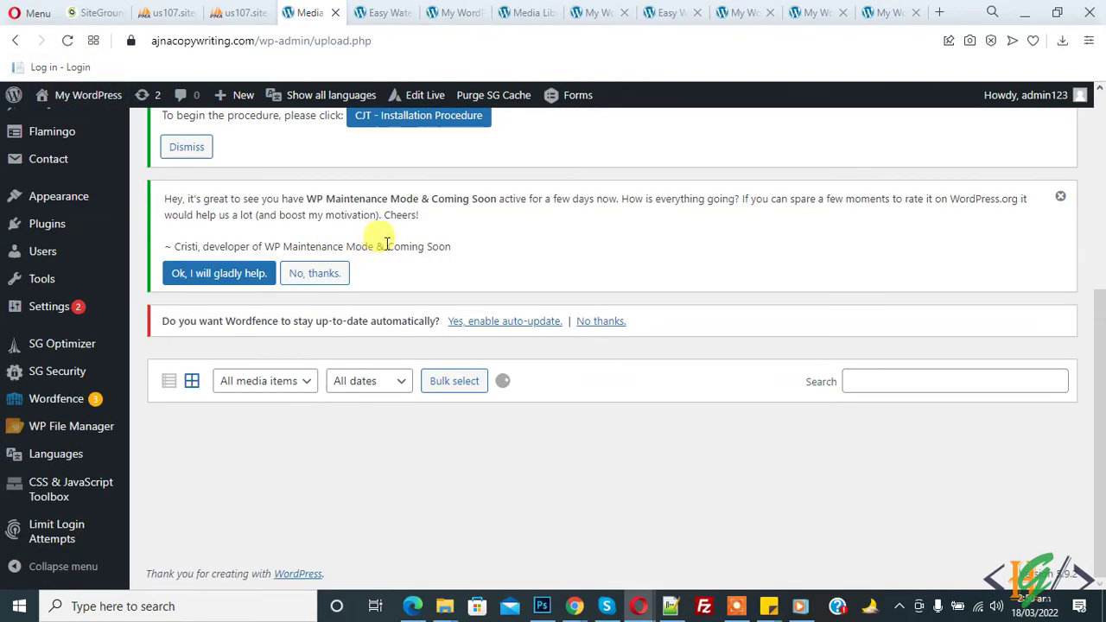
Open mercato1's attachment details and step through the SUBMIT button image and cp1.ttf to thank.jpg.
scroll(406, 249, down, 1)
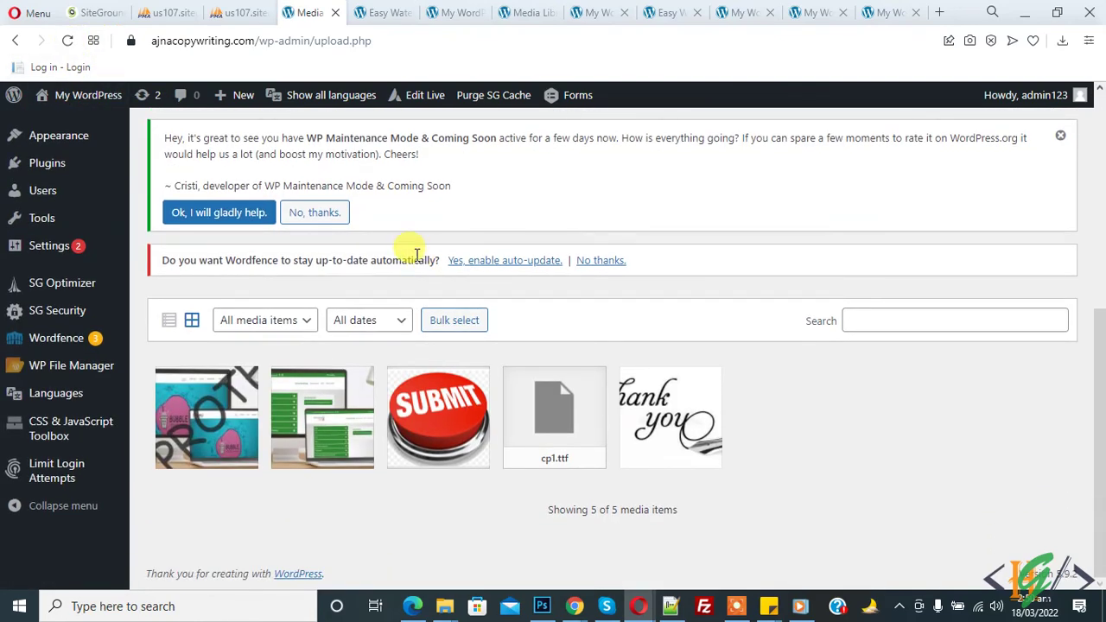
click(335, 423)
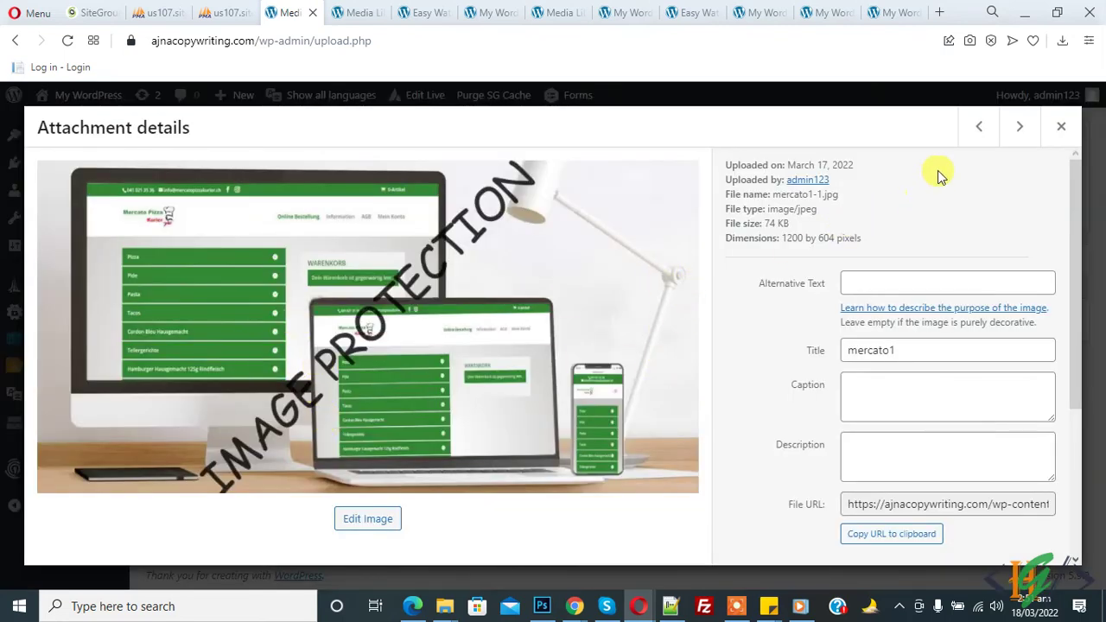
click(1013, 137)
click(1014, 138)
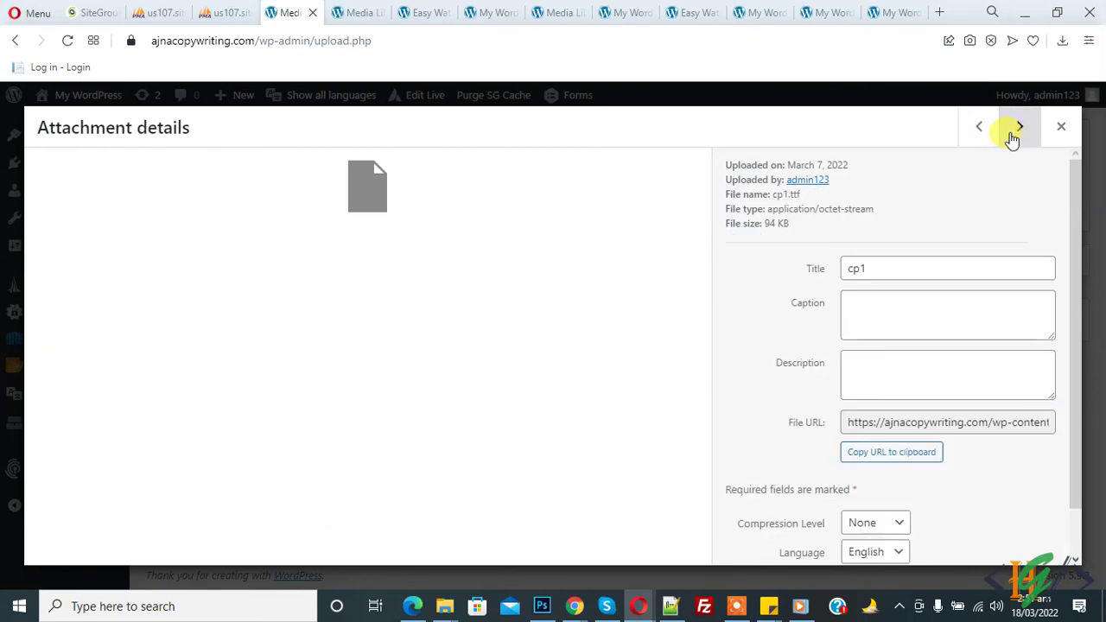
click(1013, 136)
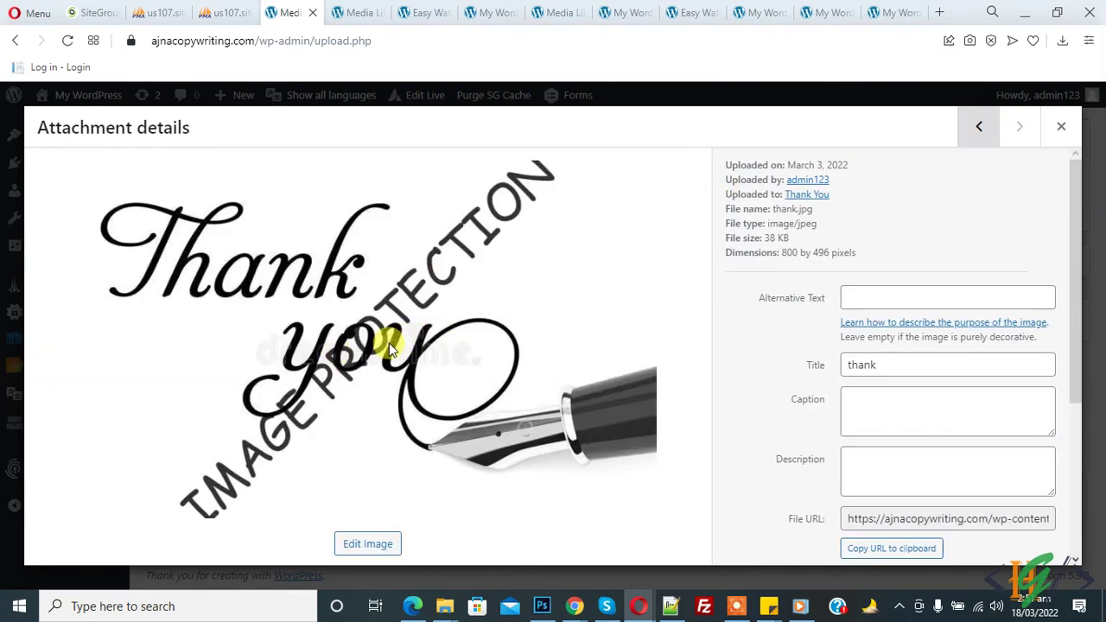